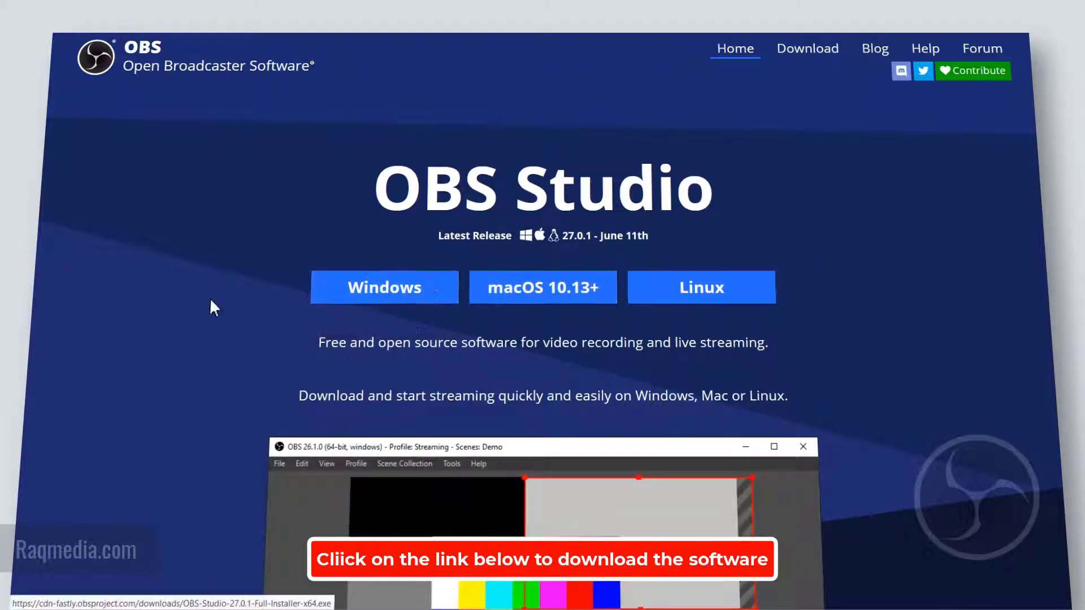
Start downloading the Windows installer OBS-Studio-27.0.1-Full-Installer-x64.exe to Downloads\Programs, and minimize the download window with its details hidden.
{"action": "scroll", "coordinate": [206, 319], "scroll_direction": "down", "scroll_amount": 3}
{"action": "scroll", "coordinate": [204, 316], "scroll_direction": "up", "scroll_amount": 3}
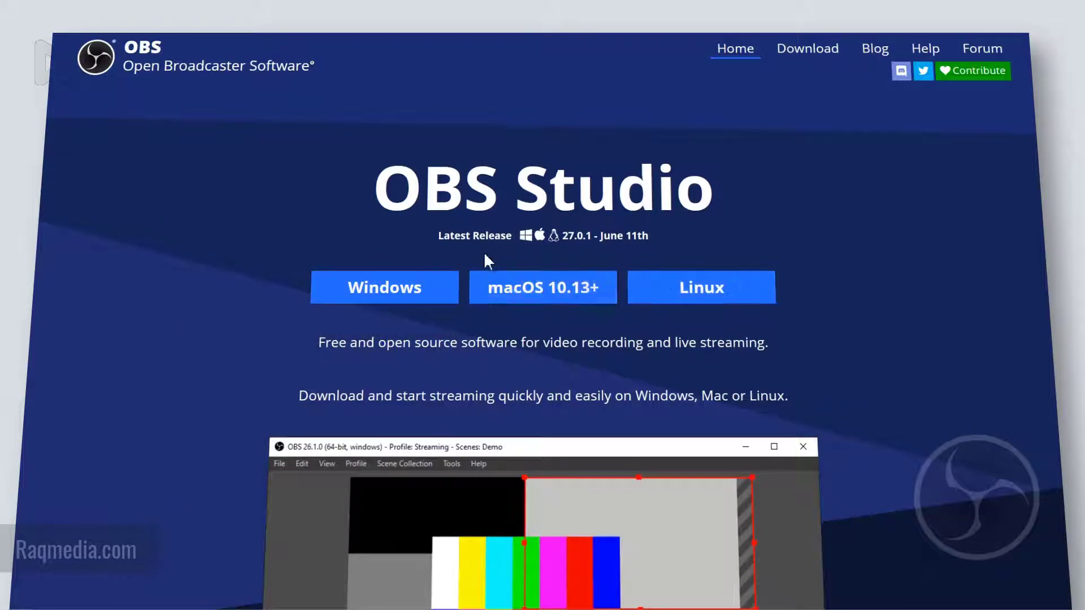
{"action": "left_click", "coordinate": [357, 286]}
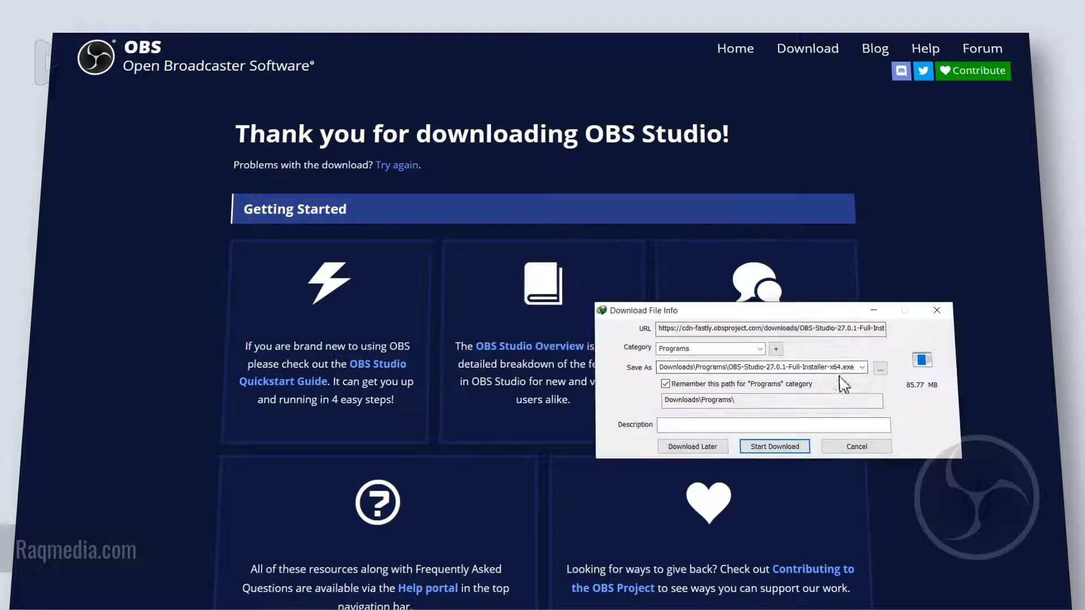
{"action": "double_click", "coordinate": [842, 366]}
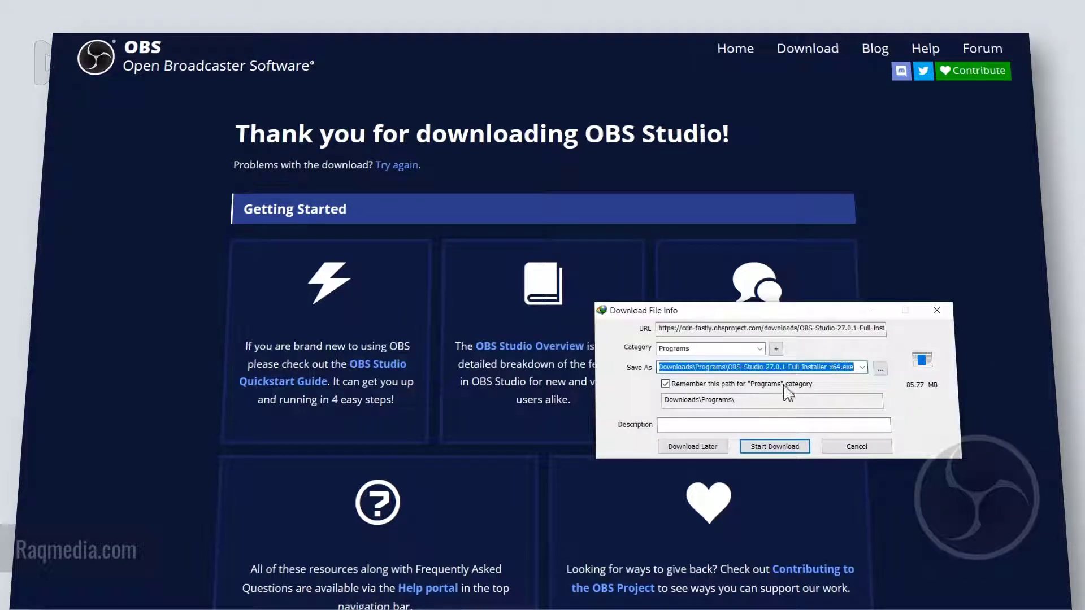
{"action": "left_click_drag", "start_coordinate": [735, 310], "coordinate": [703, 254]}
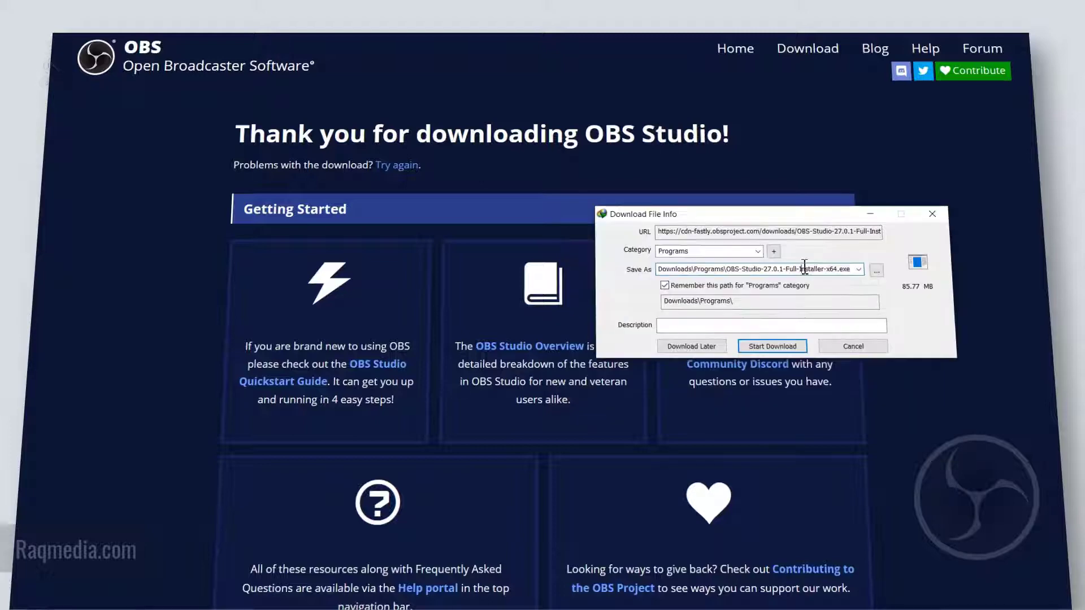
{"action": "left_click_drag", "start_coordinate": [794, 213], "coordinate": [779, 339]}
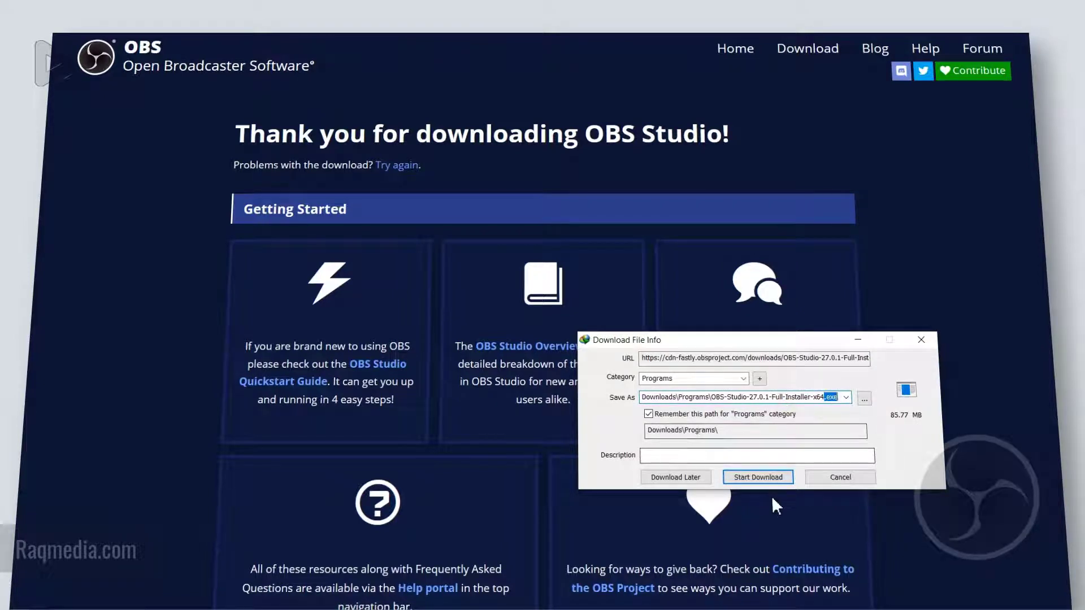
{"action": "left_click", "coordinate": [758, 478]}
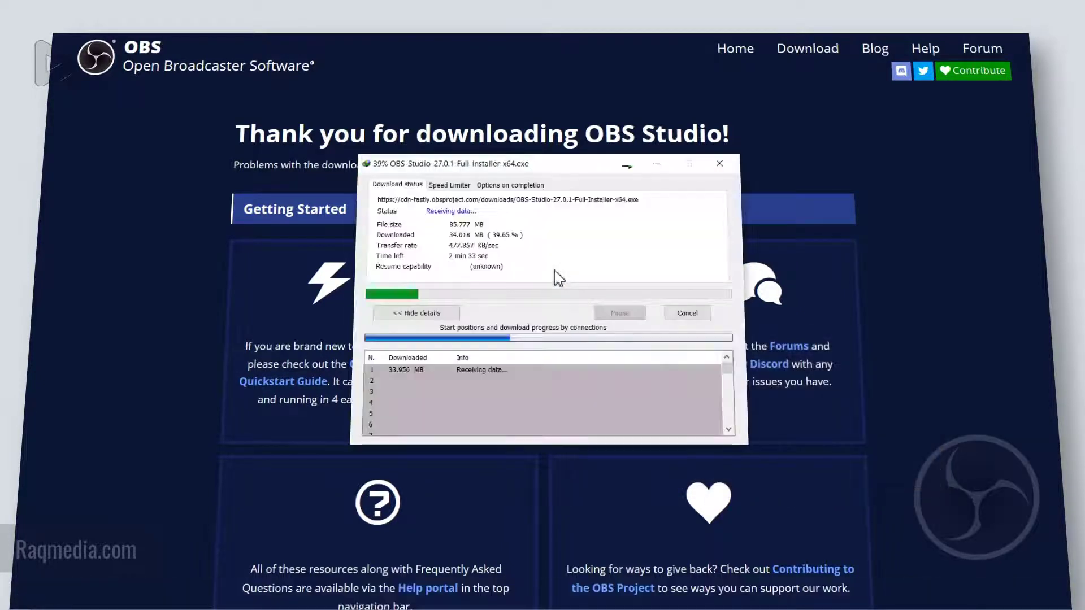
{"action": "left_click", "coordinate": [444, 315]}
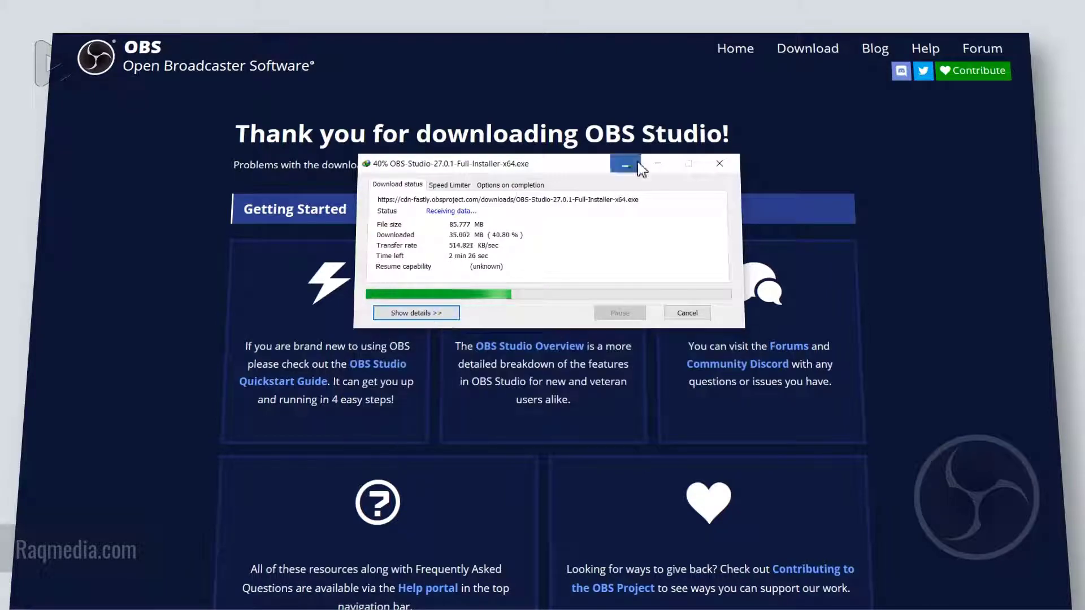
{"action": "left_click", "coordinate": [658, 166]}
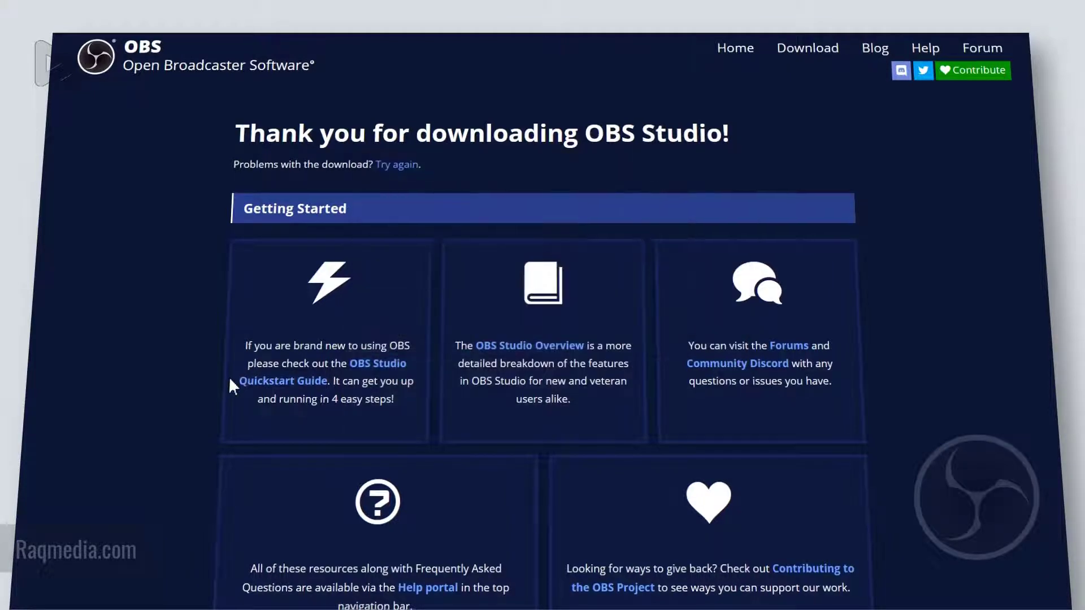
Request the Windows Zip package of OBS Studio 27.0.1, choosing to show the download complete dialog if the file is already complete.
{"action": "scroll", "coordinate": [228, 376], "scroll_direction": "down", "scroll_amount": 5}
{"action": "scroll", "coordinate": [229, 382], "scroll_direction": "down", "scroll_amount": 5}
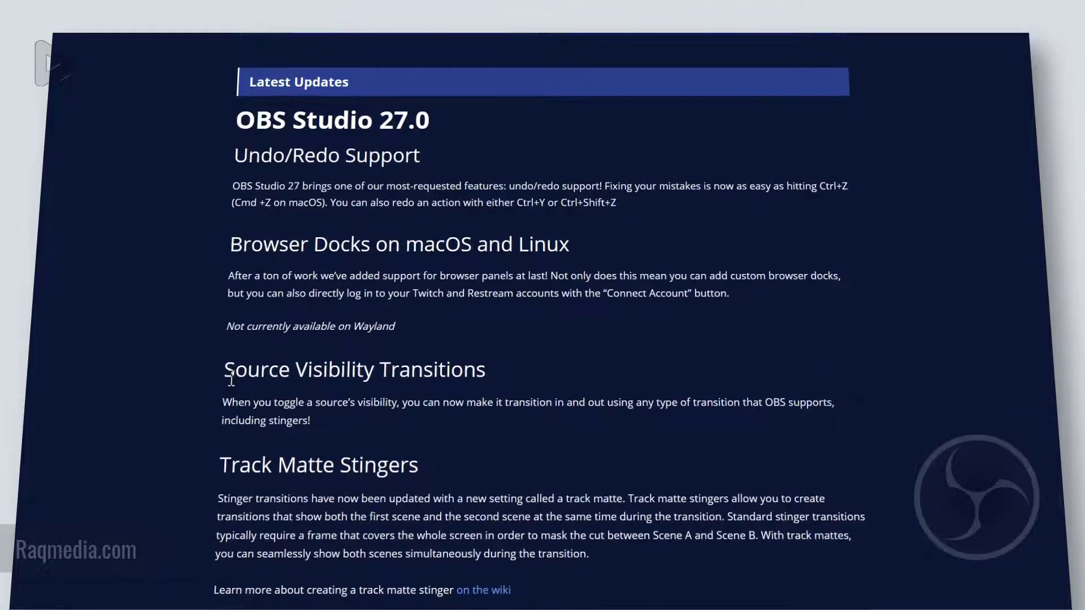
{"action": "scroll", "coordinate": [230, 382], "scroll_direction": "up", "scroll_amount": 10}
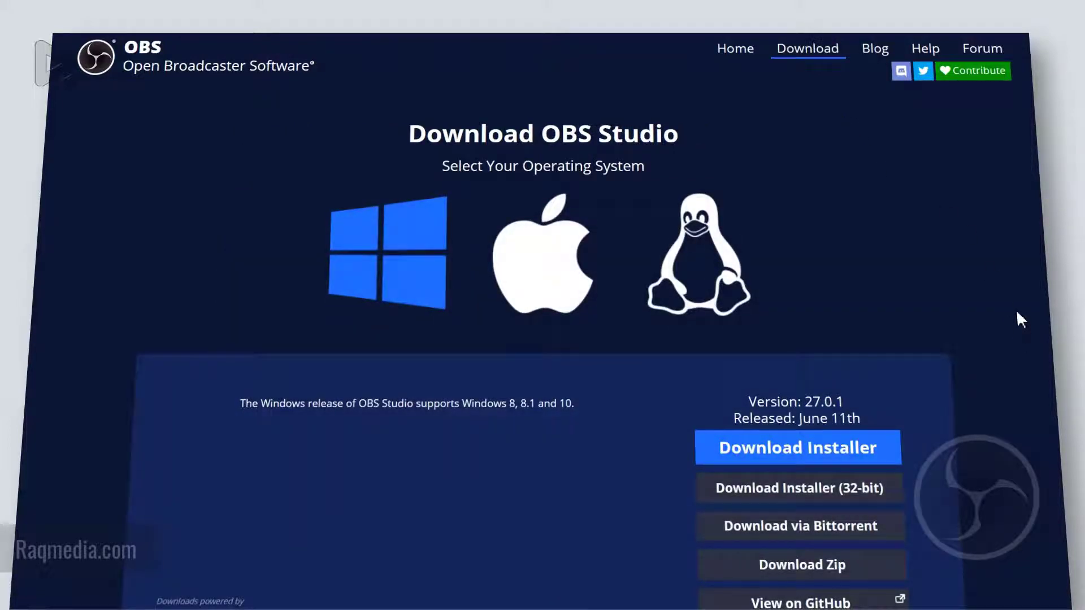
{"action": "scroll", "coordinate": [989, 368], "scroll_direction": "down", "scroll_amount": 2}
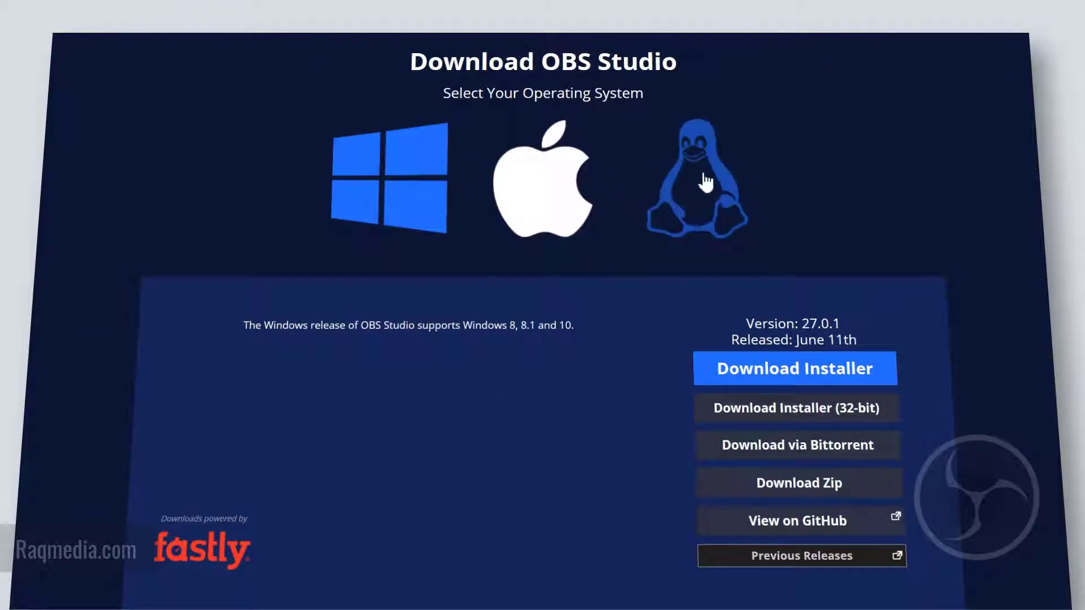
{"action": "scroll", "coordinate": [958, 265], "scroll_direction": "down", "scroll_amount": 1}
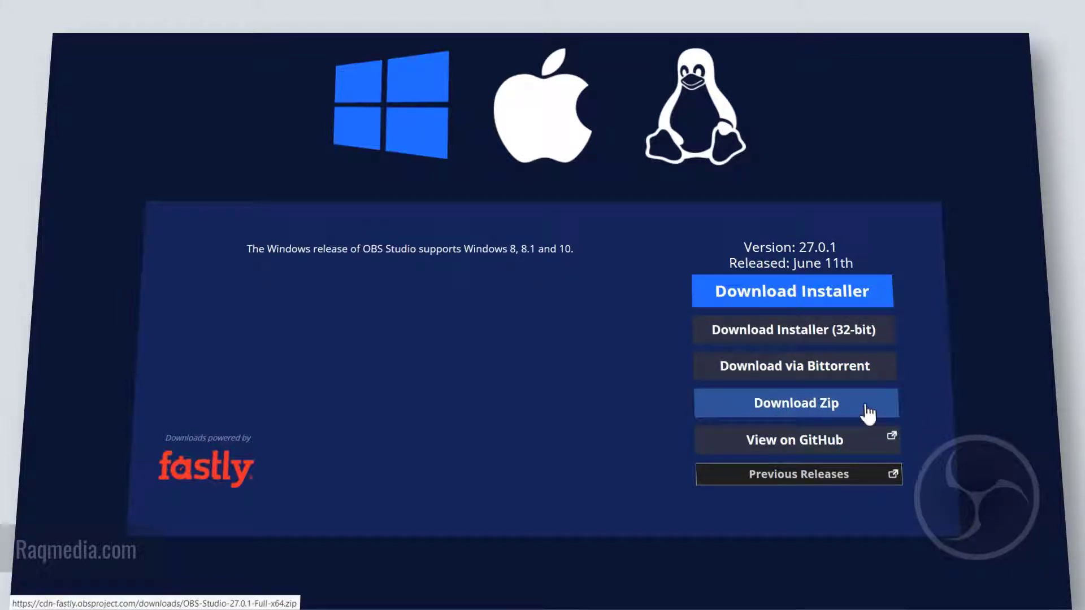
{"action": "left_click", "coordinate": [833, 412]}
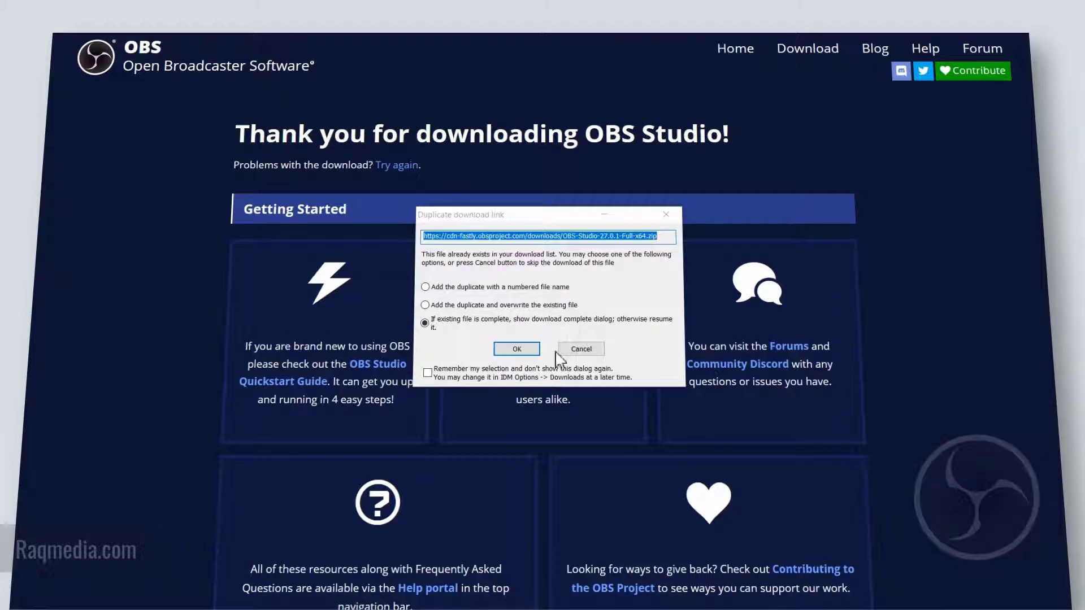
{"action": "left_click", "coordinate": [517, 348]}
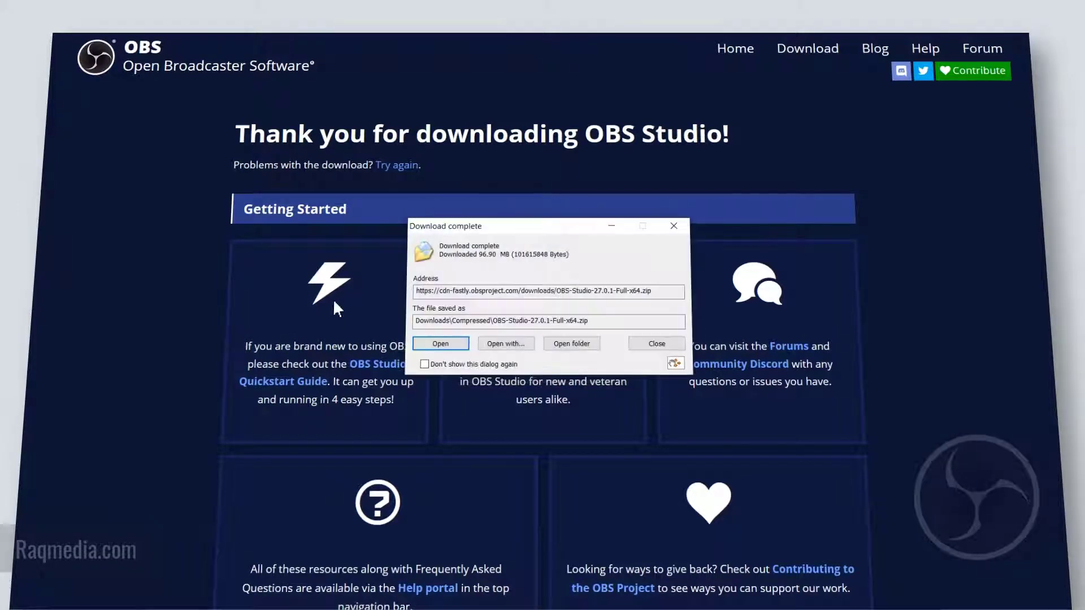
Open the downloaded OBS-Studio-27.0.1-Full-x64.zip in WinRAR and extract it to the Desktop.
{"action": "left_click_drag", "start_coordinate": [540, 227], "coordinate": [731, 282]}
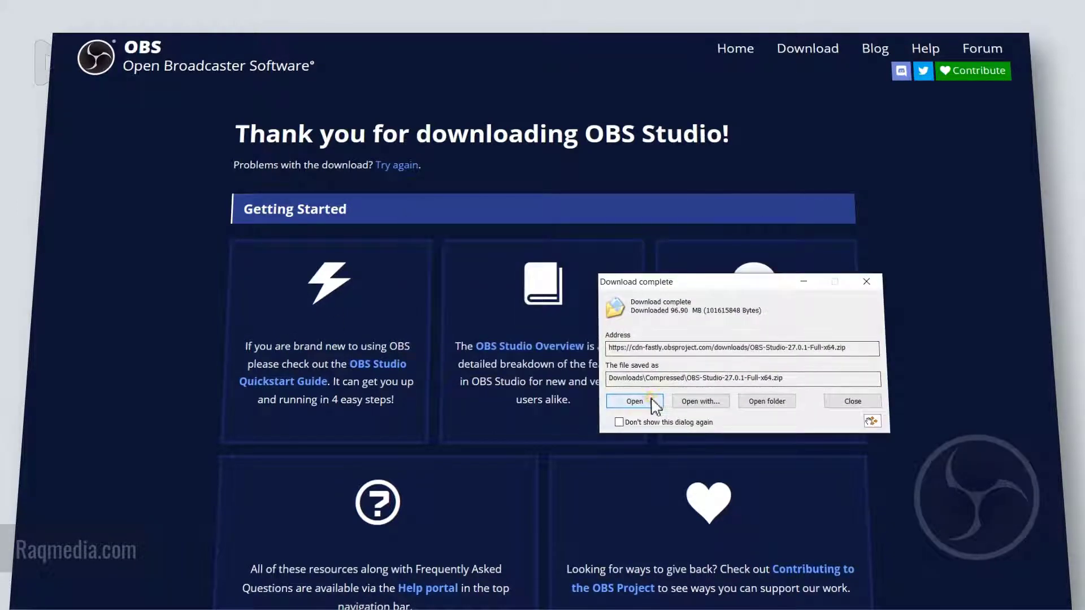
{"action": "left_click", "coordinate": [649, 398]}
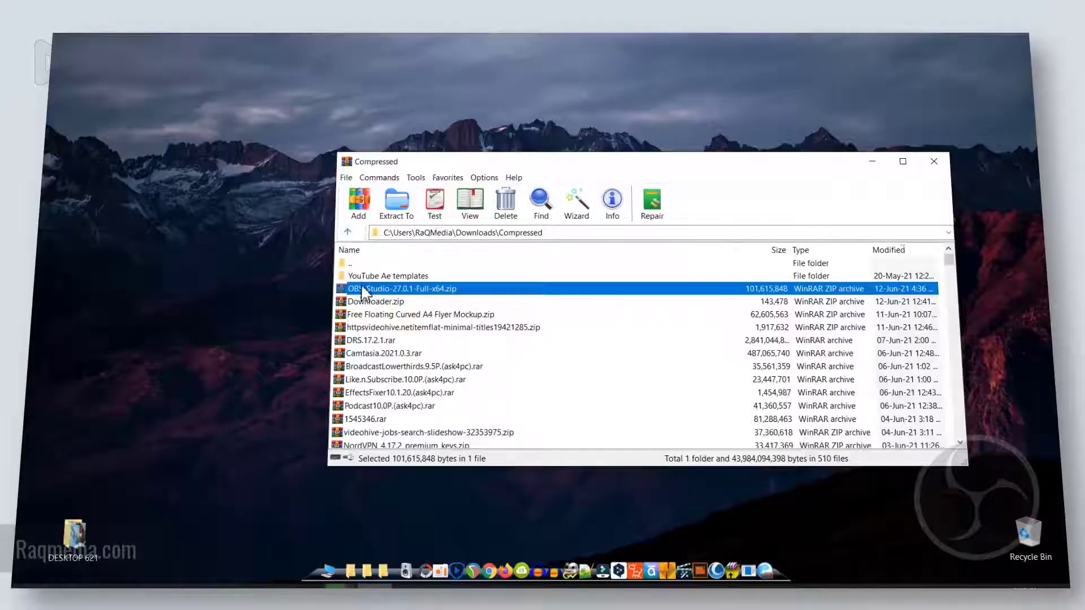
{"action": "left_click", "coordinate": [411, 220]}
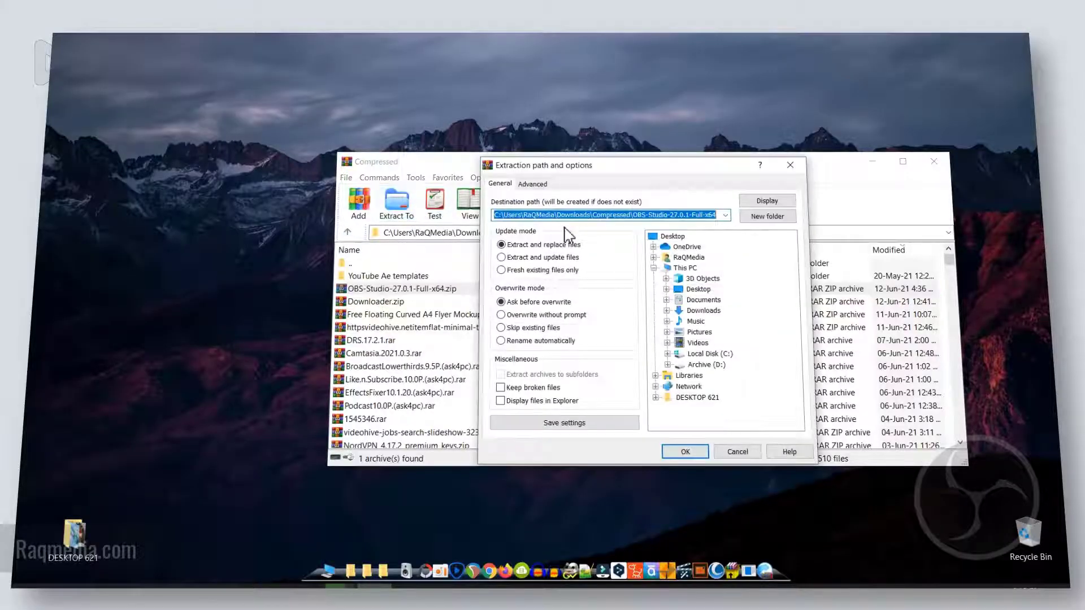
{"action": "left_click", "coordinate": [679, 237]}
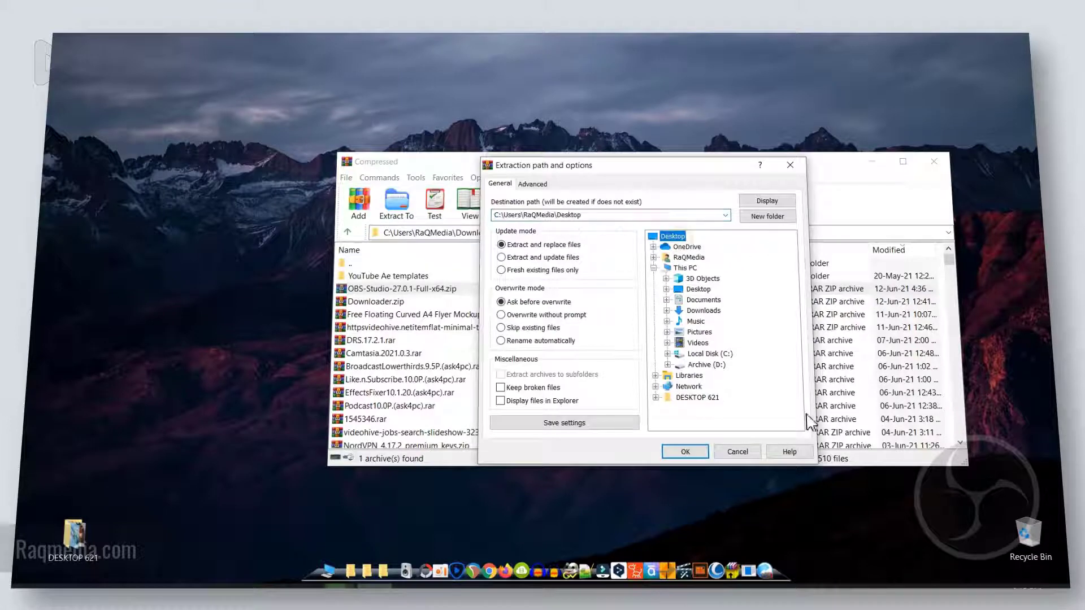
{"action": "left_click", "coordinate": [685, 452]}
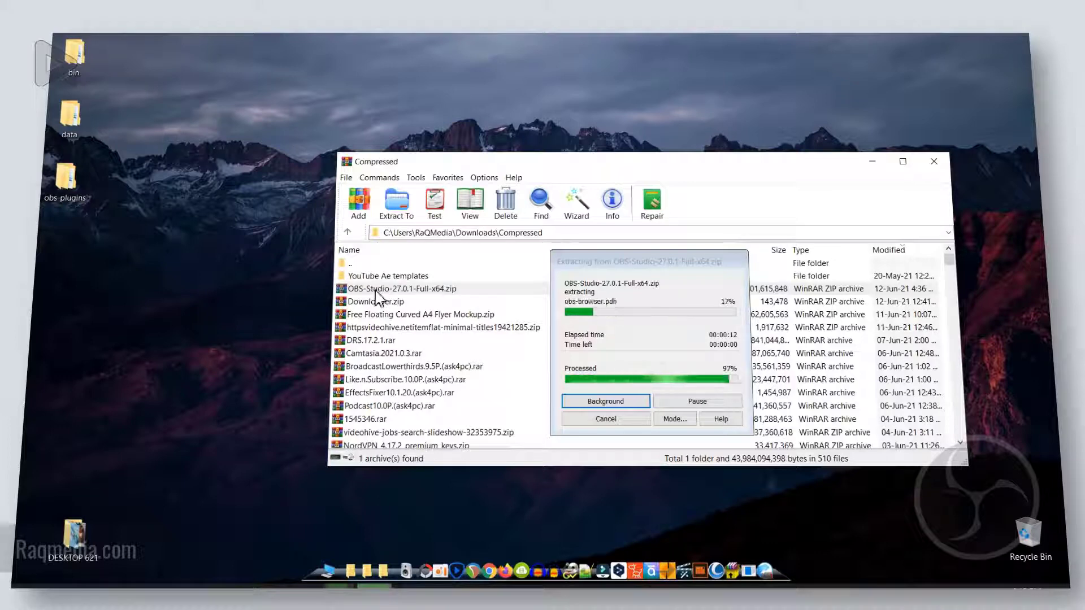
Create a new folder on the desktop named "OBS-Studio PORTABLE".
{"action": "left_click", "coordinate": [375, 290]}
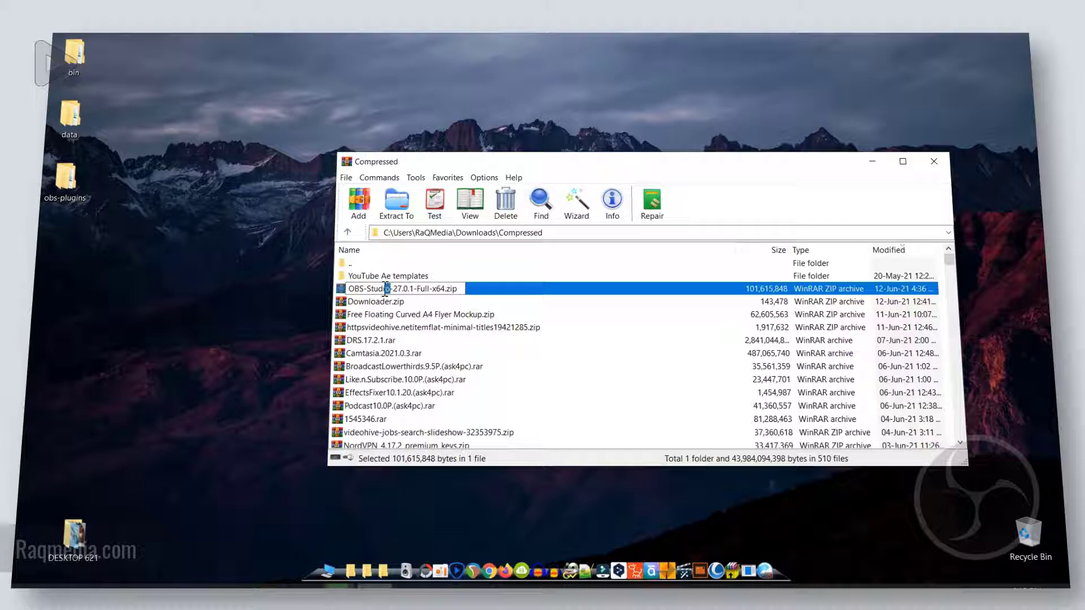
{"action": "left_click", "coordinate": [215, 70]}
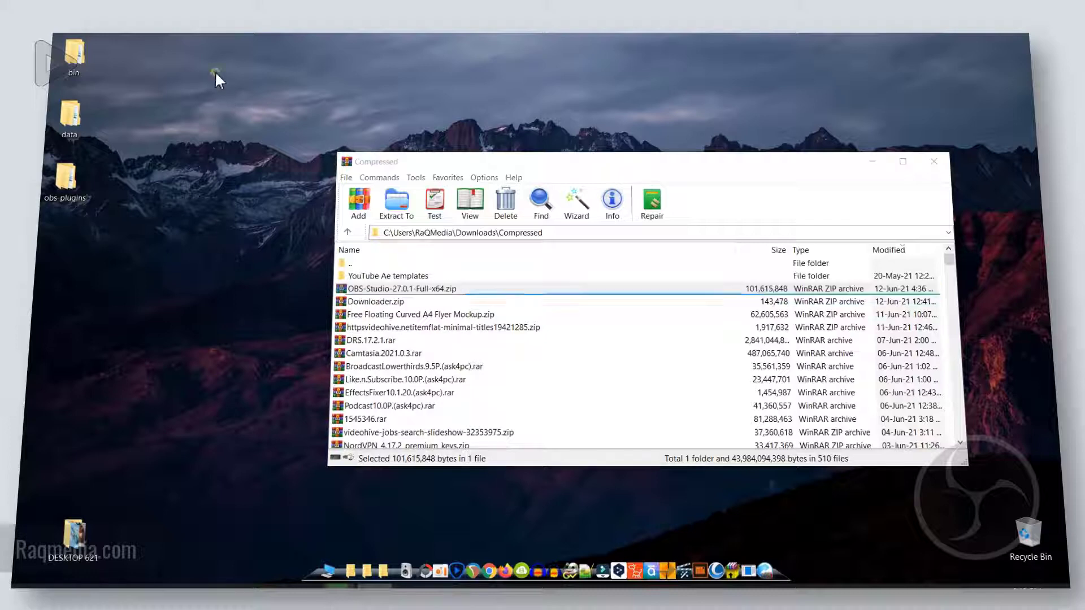
{"action": "right_click", "coordinate": [179, 87]}
{"action": "mouse_move", "coordinate": [307, 200]}
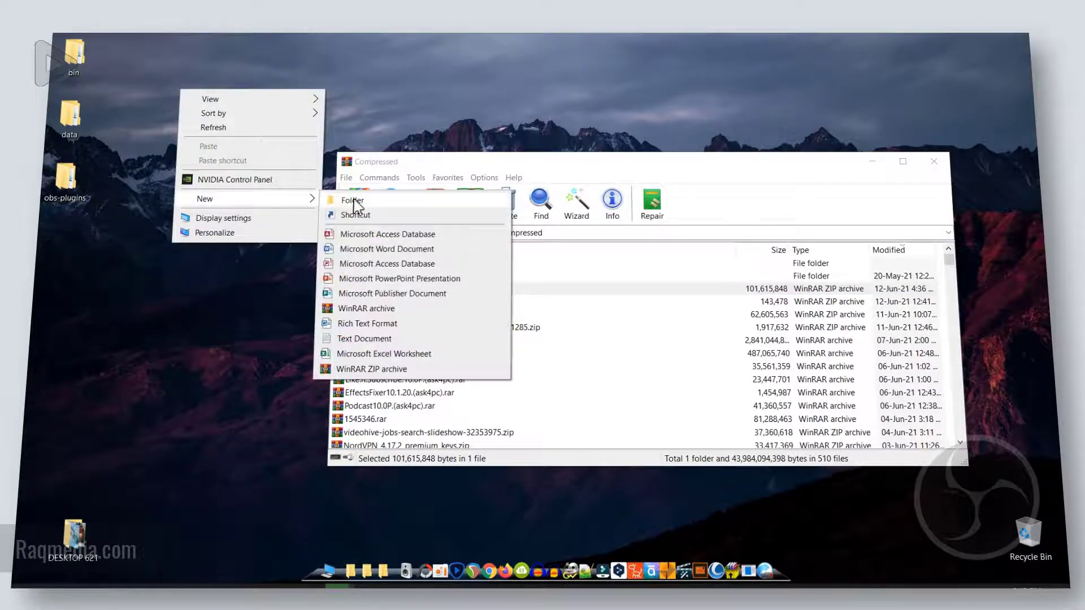
{"action": "left_click", "coordinate": [349, 202]}
{"action": "type", "text": "OBS-Studio"}
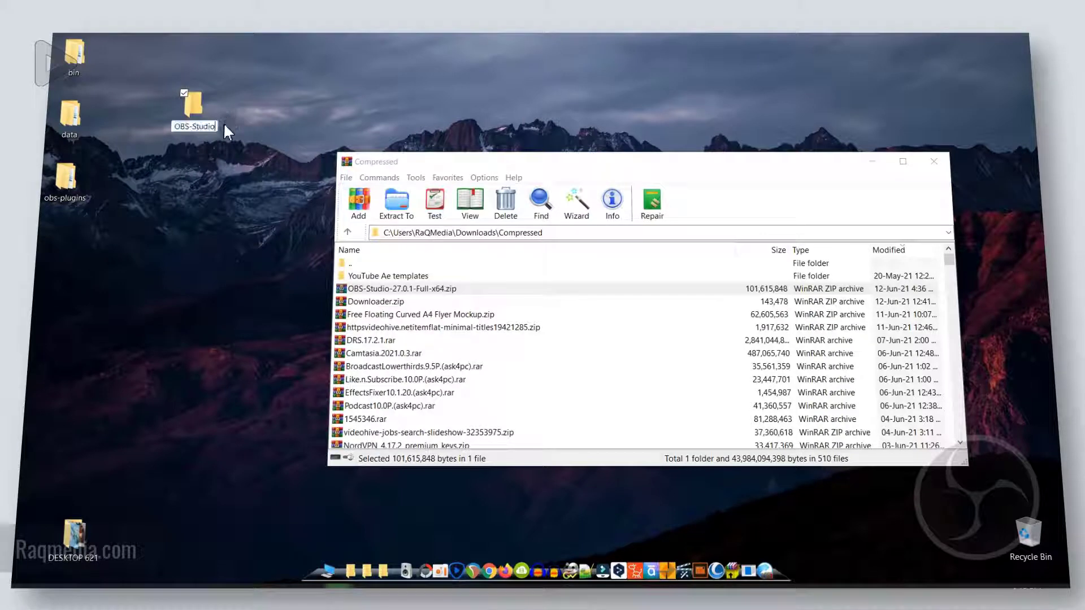
{"action": "type", "text": "pORTA"}
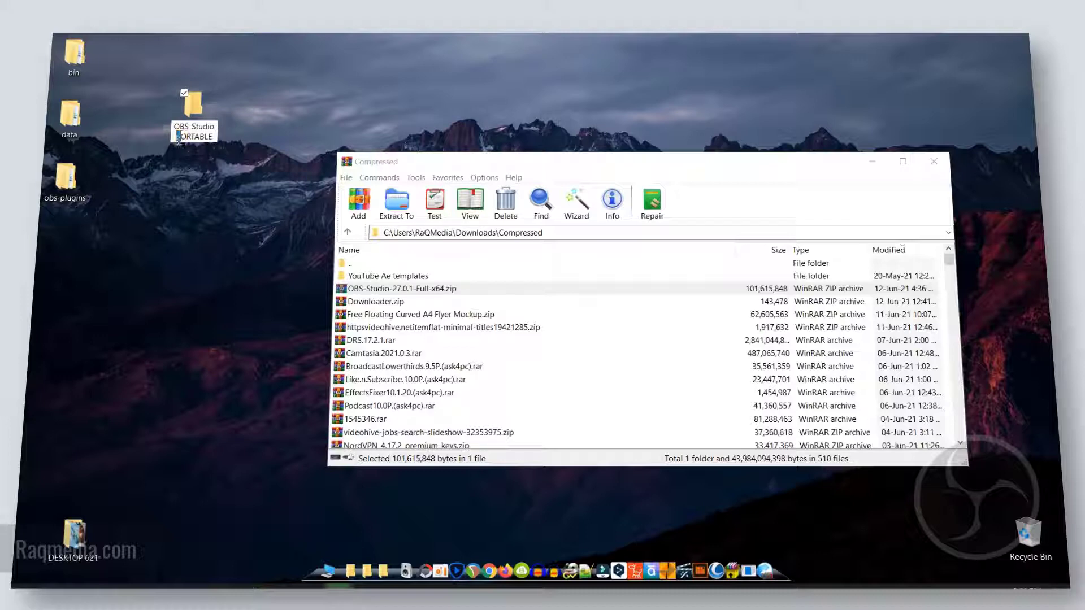
{"action": "type", "text": "BLE"}
{"action": "key", "text": "Return"}
Move the extracted bin, data and obs-plugins folders into the OBS-Studio PORTABLE folder and close the WinRAR window.
{"action": "left_click_drag", "start_coordinate": [34, 34], "coordinate": [194, 111]}
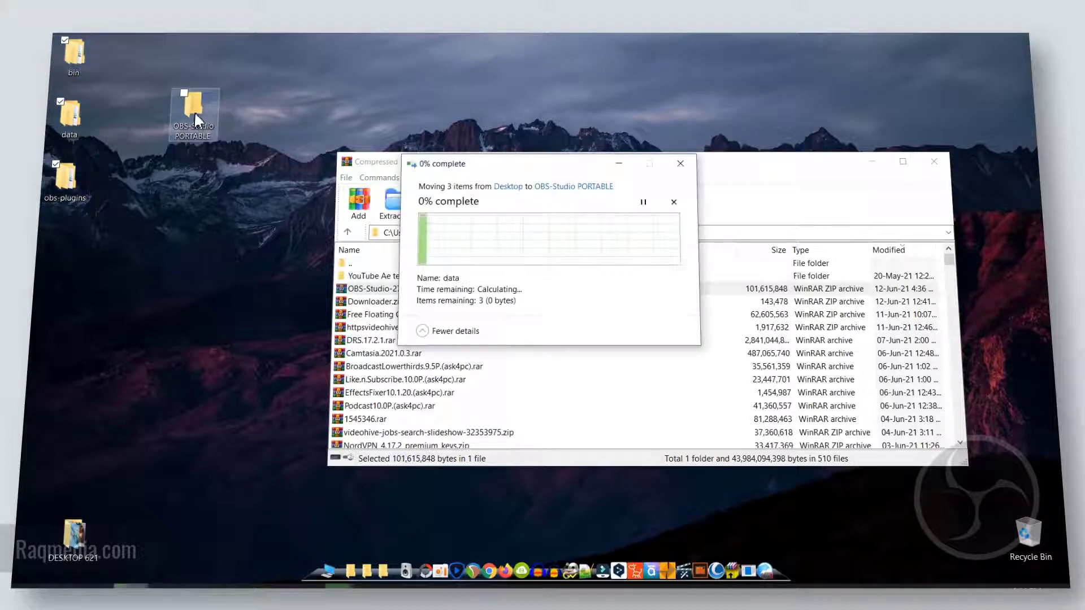
{"action": "left_click", "coordinate": [876, 168]}
{"action": "left_click", "coordinate": [933, 162]}
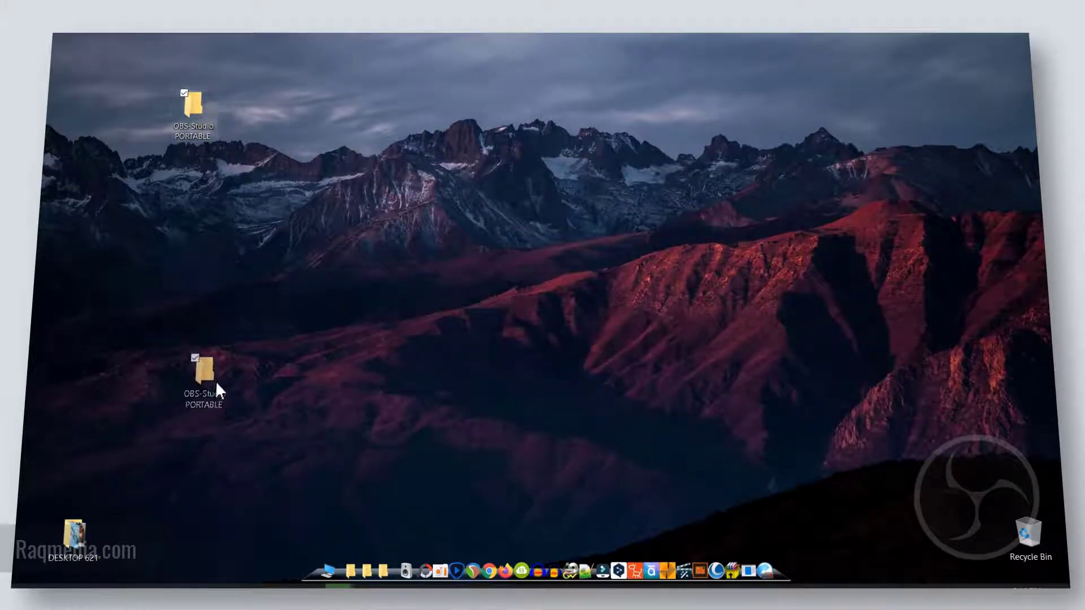
Reposition the OBS-Studio PORTABLE folder lower on the desktop and open its bin\64bit subfolder to find obs64.exe.
{"action": "left_click_drag", "start_coordinate": [217, 383], "coordinate": [219, 384]}
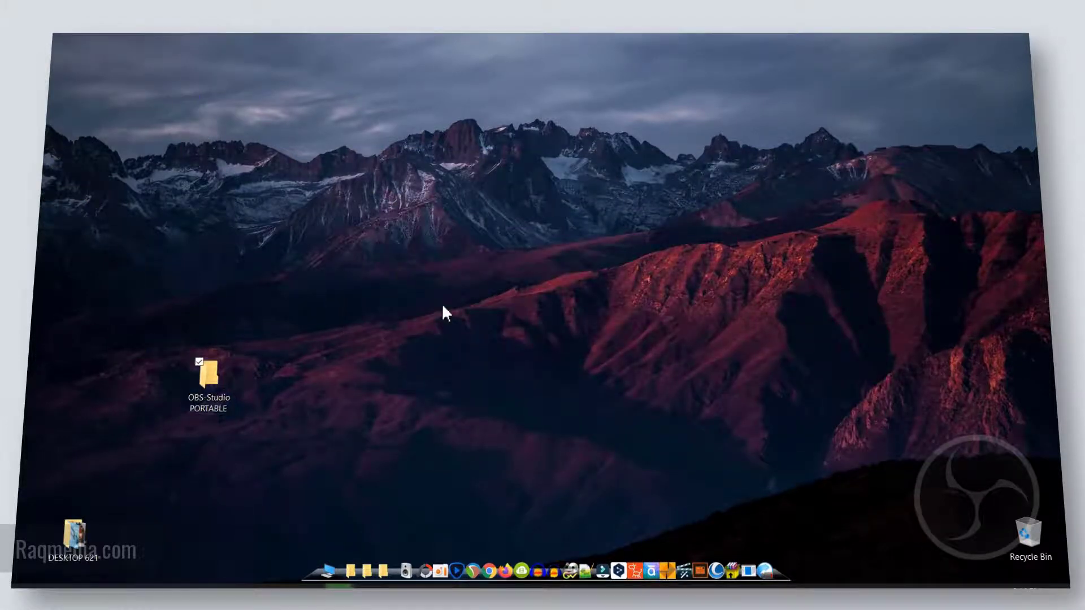
{"action": "key", "text": "Return"}
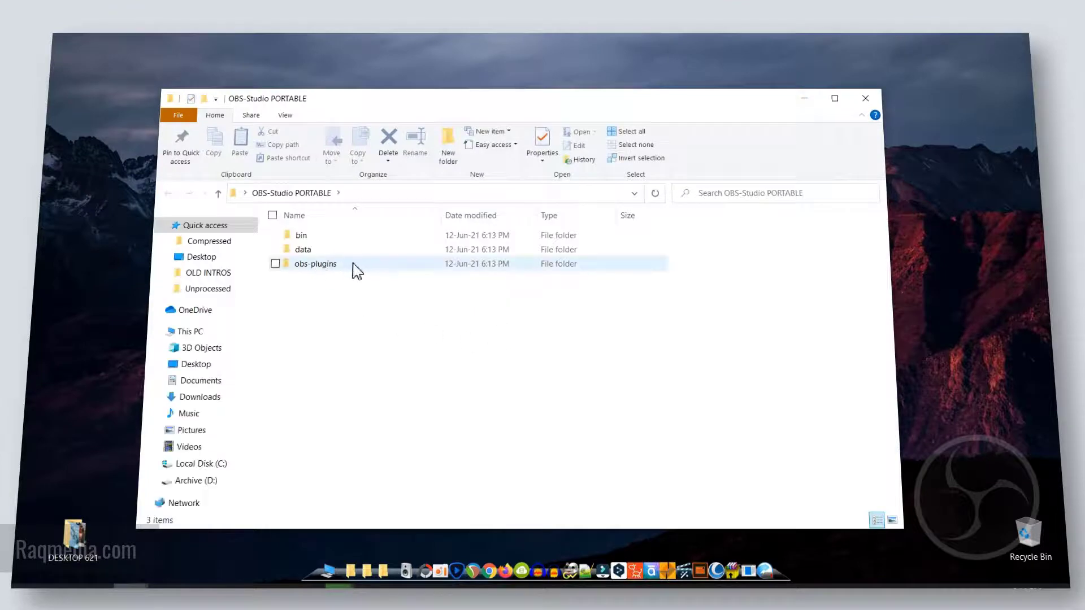
{"action": "left_click", "coordinate": [344, 266]}
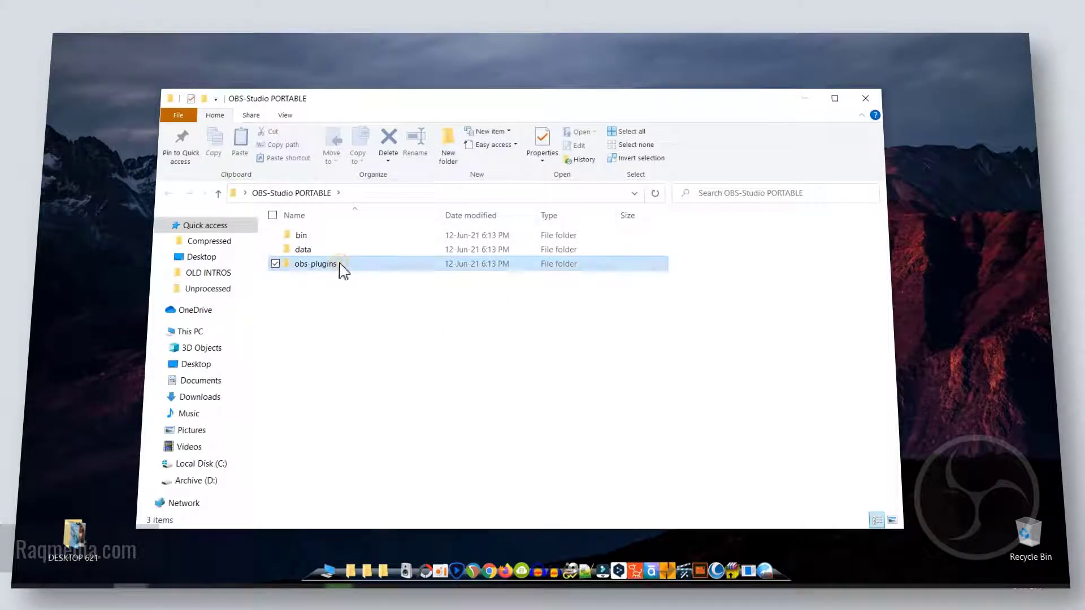
{"action": "double_click", "coordinate": [323, 237]}
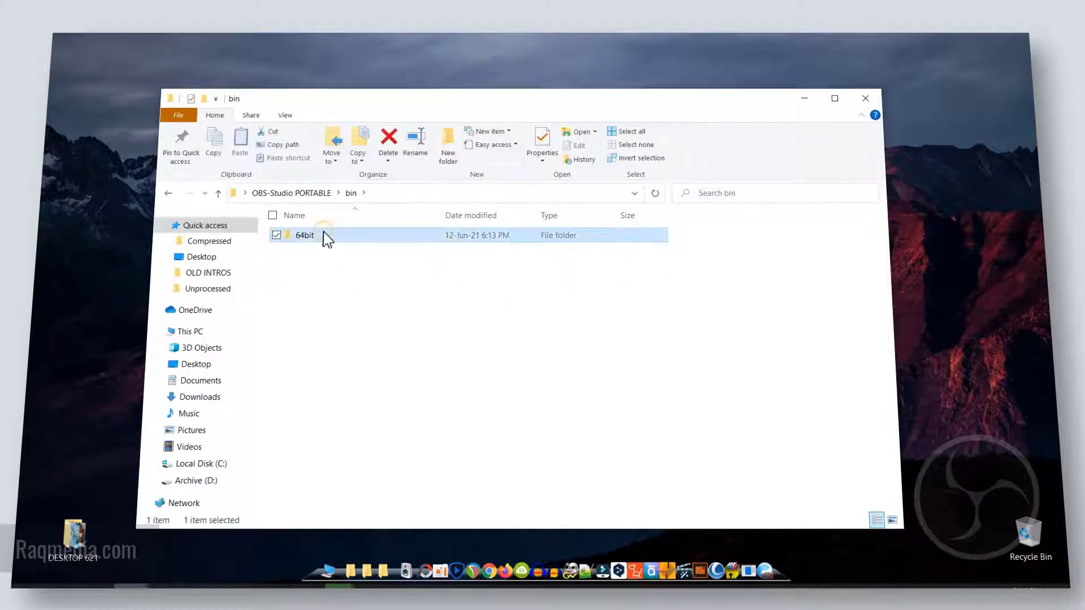
{"action": "double_click", "coordinate": [325, 236]}
{"action": "scroll", "coordinate": [655, 368], "scroll_direction": "down", "scroll_amount": 3}
{"action": "scroll", "coordinate": [656, 368], "scroll_direction": "down", "scroll_amount": 6}
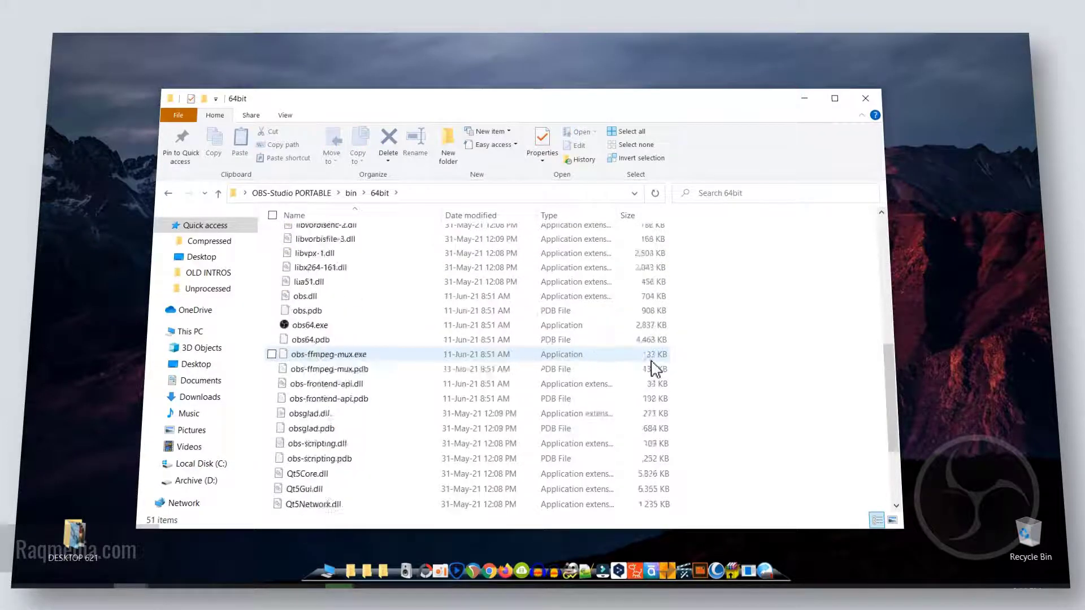
Create a desktop shortcut to obs64.exe from the 64bit folder.
{"action": "left_click", "coordinate": [316, 283]}
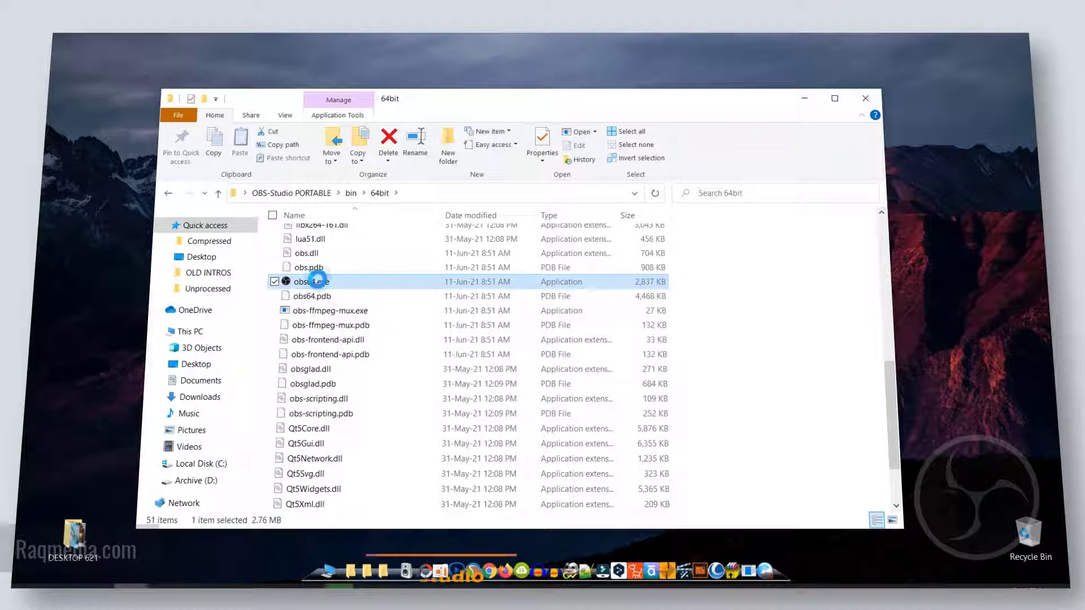
{"action": "right_click", "coordinate": [318, 282]}
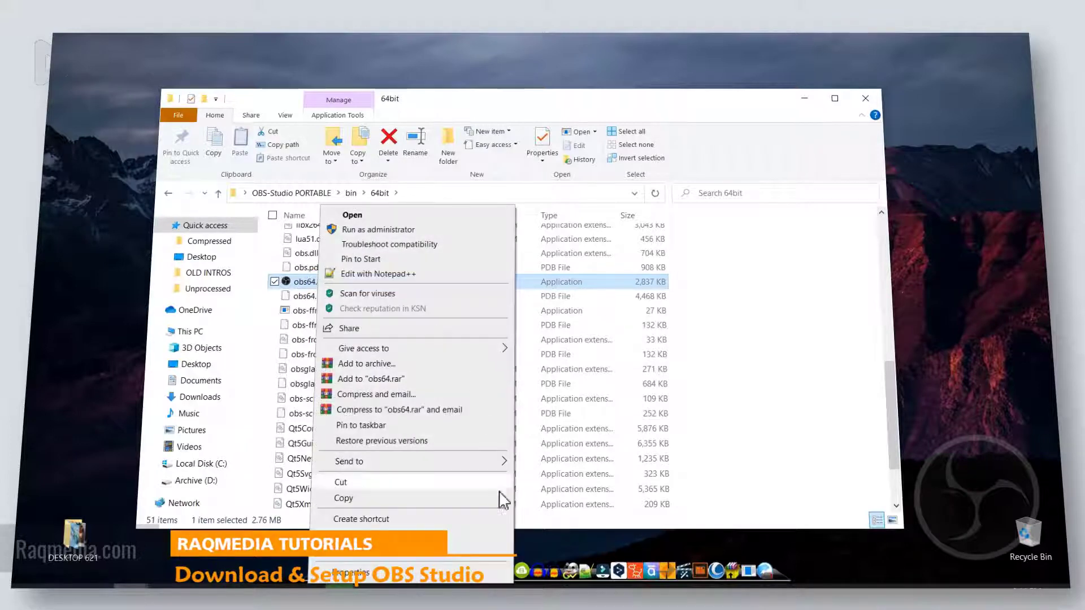
{"action": "mouse_move", "coordinate": [493, 468]}
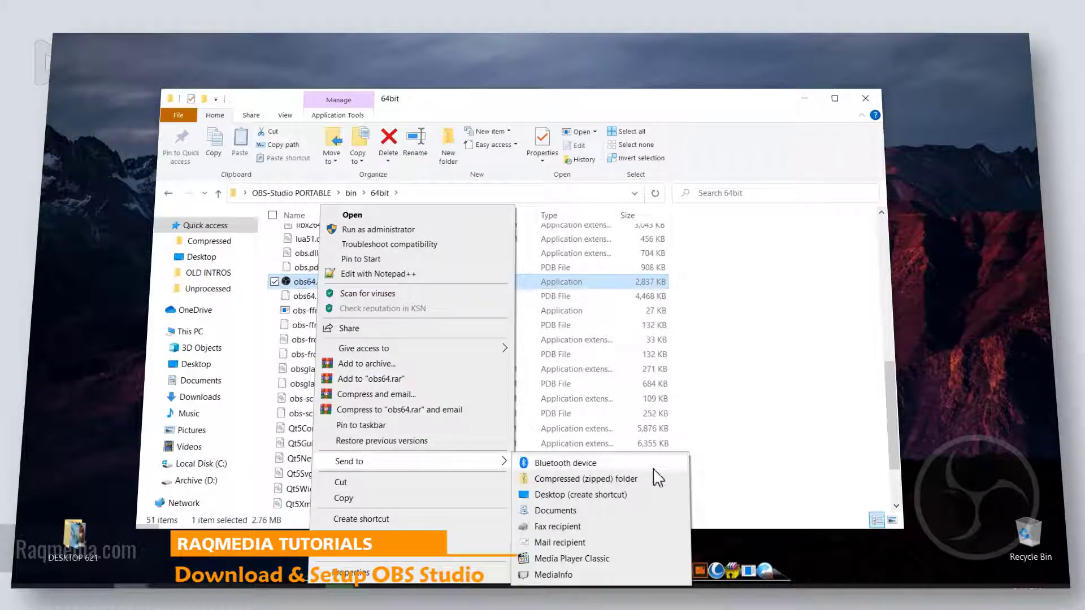
{"action": "left_click", "coordinate": [663, 498]}
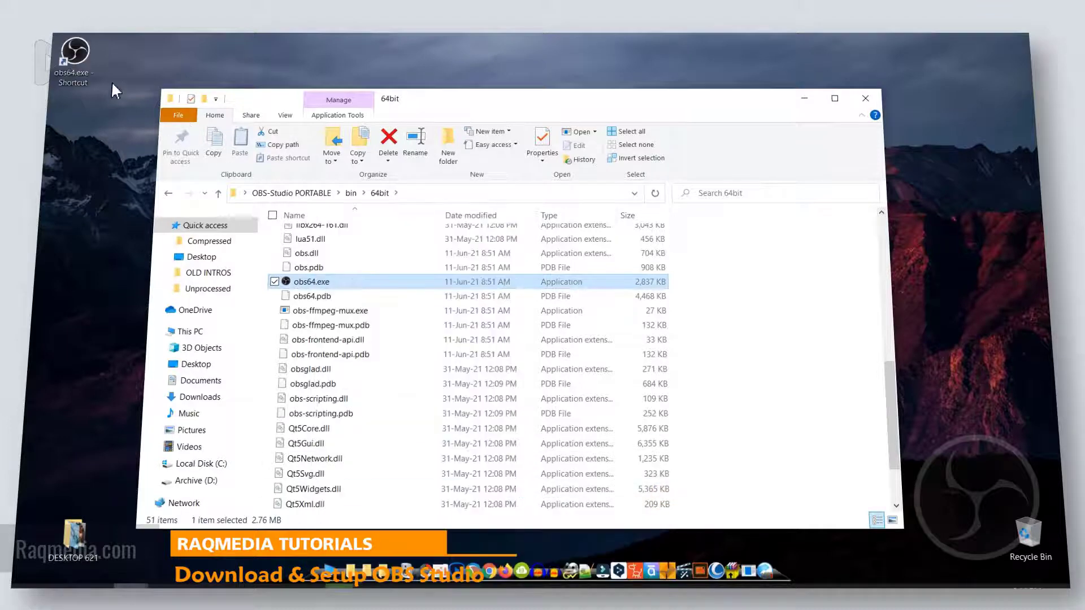
Close the 64bit folder window and launch OBS from its new desktop shortcut.
{"action": "left_click", "coordinate": [88, 57]}
{"action": "left_click", "coordinate": [865, 99]}
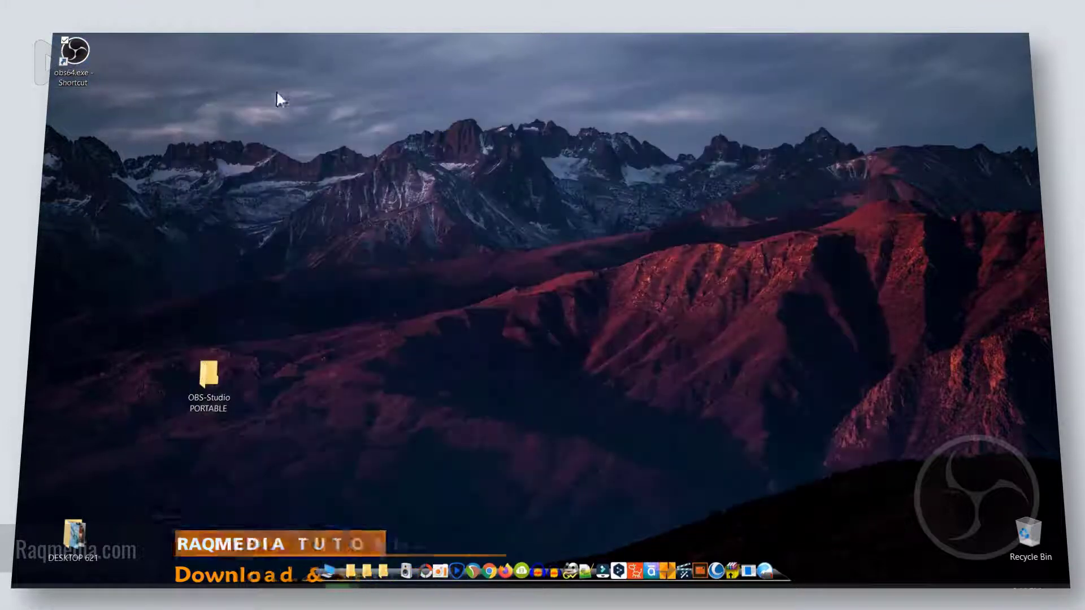
{"action": "left_click", "coordinate": [279, 91]}
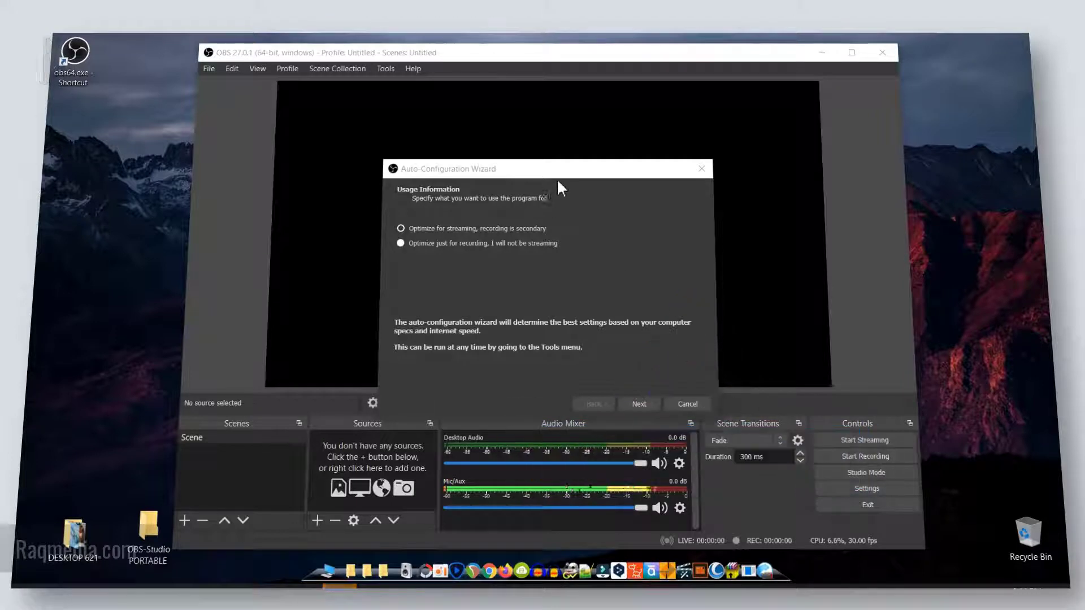
Advance the Auto-Configuration Wizard to the stream information, optimizing for streaming and keeping the current 1920x1080 canvas and preferred 60 FPS.
{"action": "left_click_drag", "start_coordinate": [558, 173], "coordinate": [518, 118]}
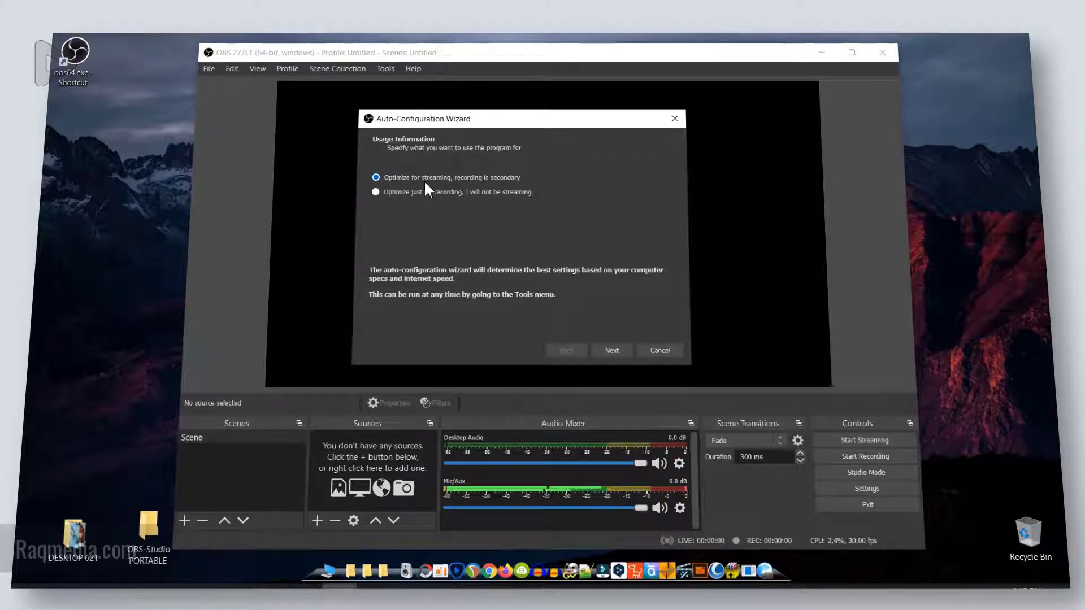
{"action": "left_click_drag", "start_coordinate": [500, 121], "coordinate": [508, 114]}
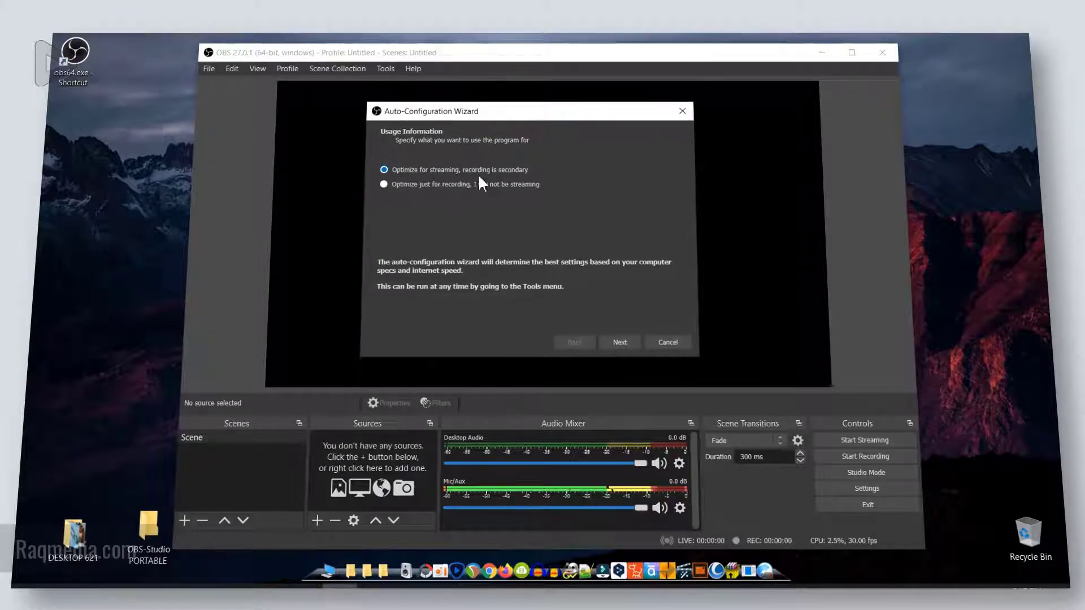
{"action": "left_click", "coordinate": [623, 341]}
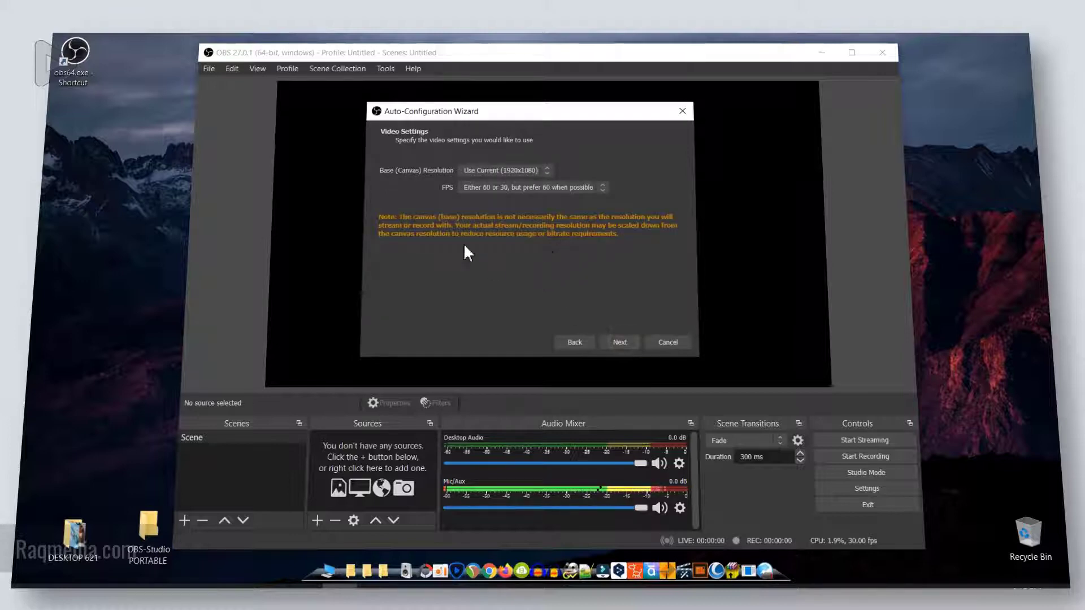
{"action": "left_click", "coordinate": [625, 342]}
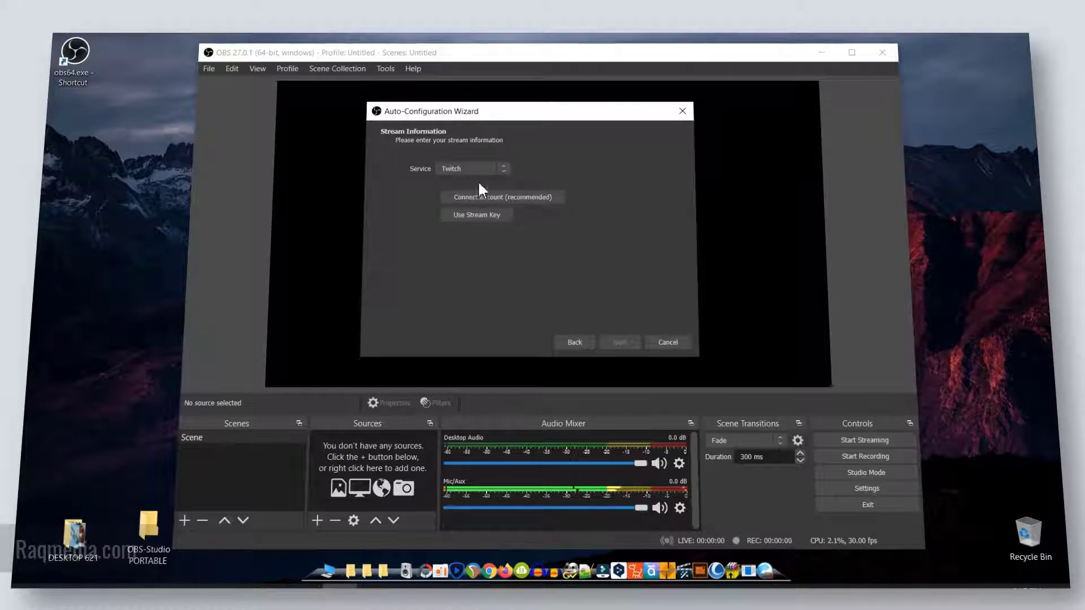
Browse the complete list of streaming services offered in the wizard's stream information.
{"action": "left_click", "coordinate": [473, 165]}
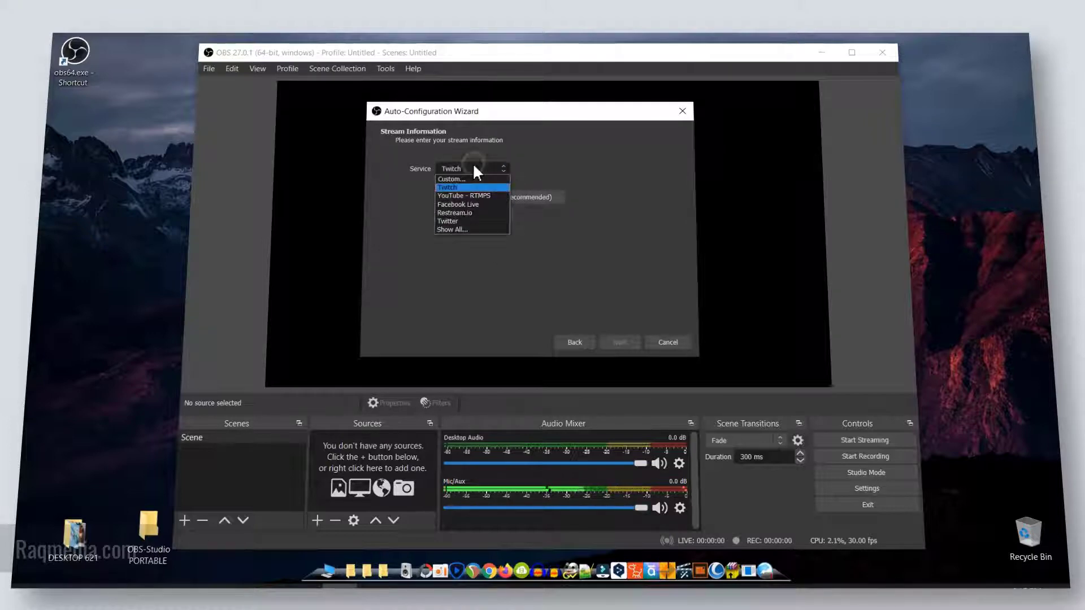
{"action": "left_click", "coordinate": [486, 195]}
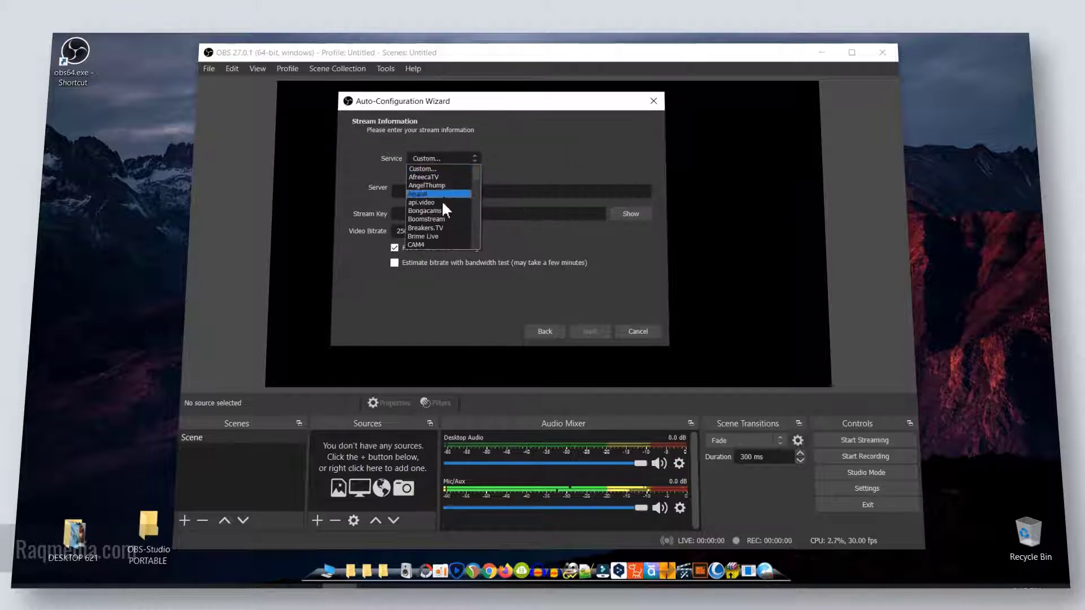
{"action": "scroll", "coordinate": [444, 205], "scroll_direction": "down", "scroll_amount": 20}
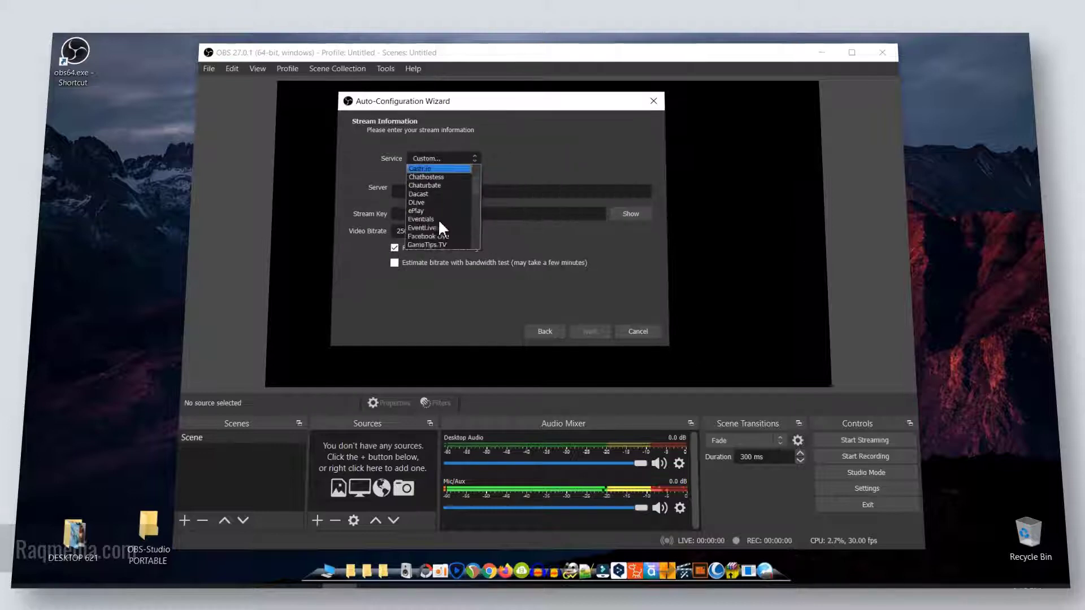
{"action": "scroll", "coordinate": [438, 209], "scroll_direction": "up", "scroll_amount": 20}
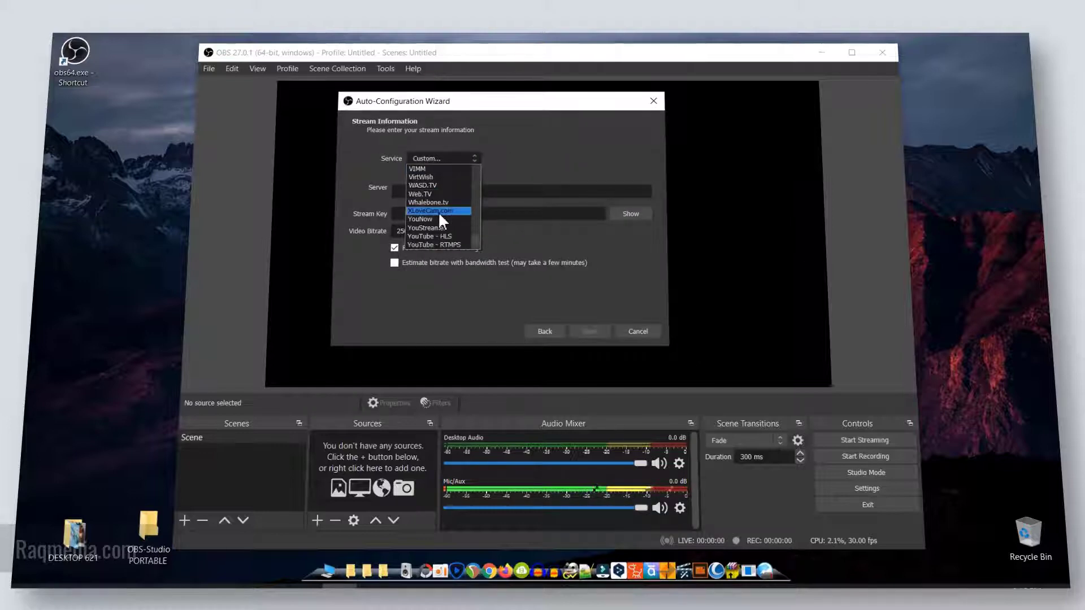
{"action": "left_click", "coordinate": [446, 154]}
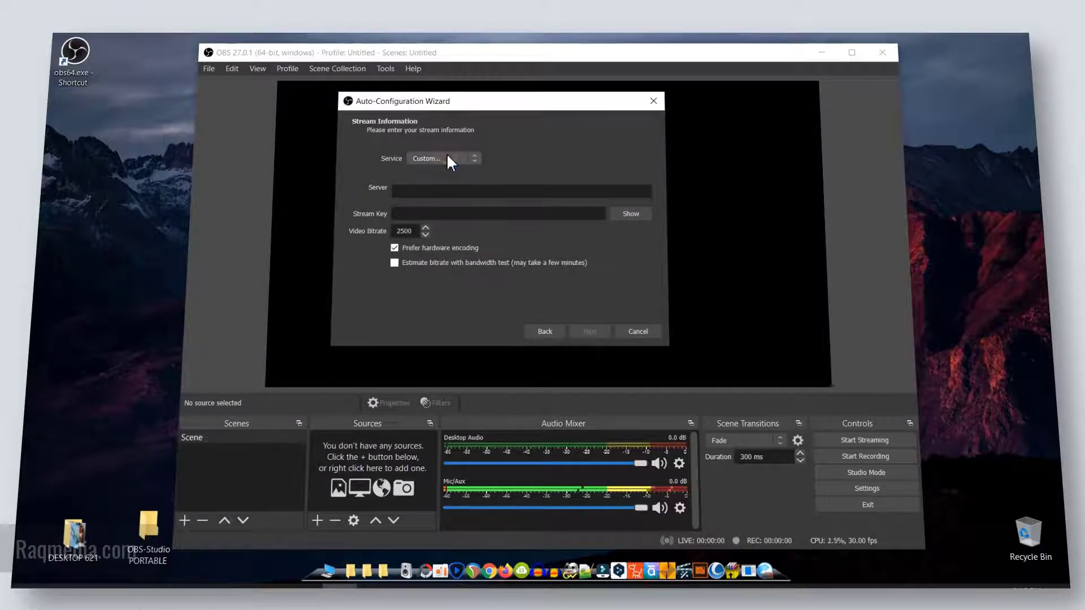
{"action": "left_click", "coordinate": [449, 155]}
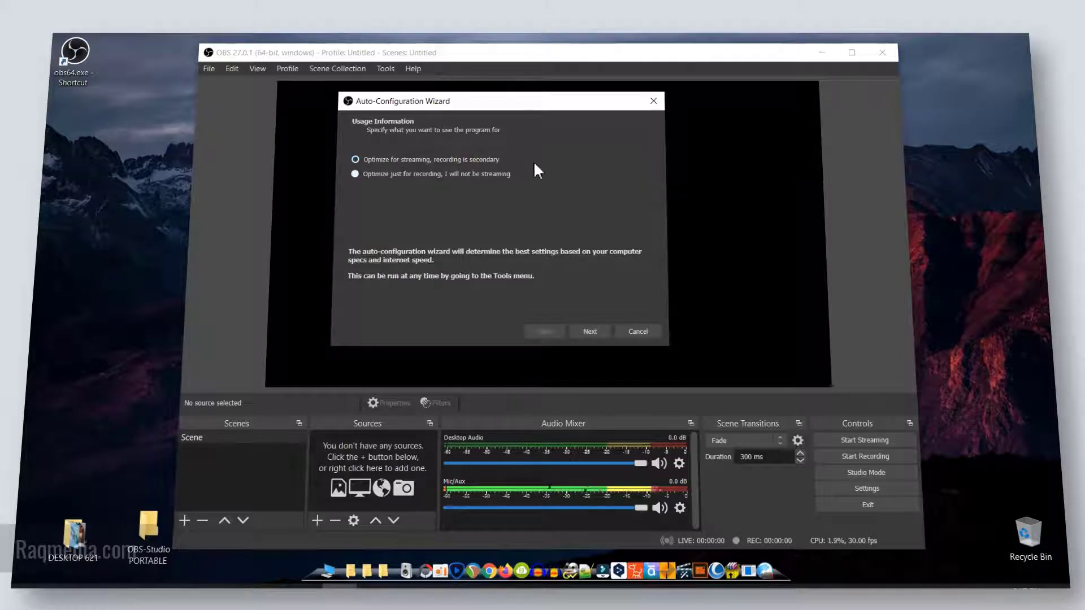
Cancel the Auto-Configuration Wizard and reposition the main OBS window on the desktop.
{"action": "left_click", "coordinate": [395, 173]}
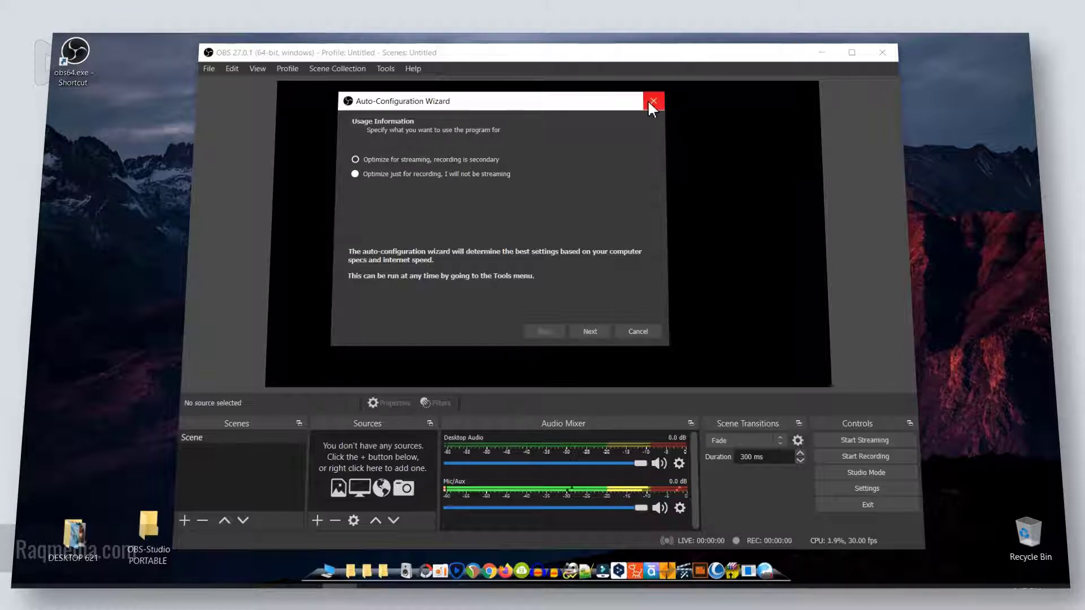
{"action": "left_click", "coordinate": [638, 334]}
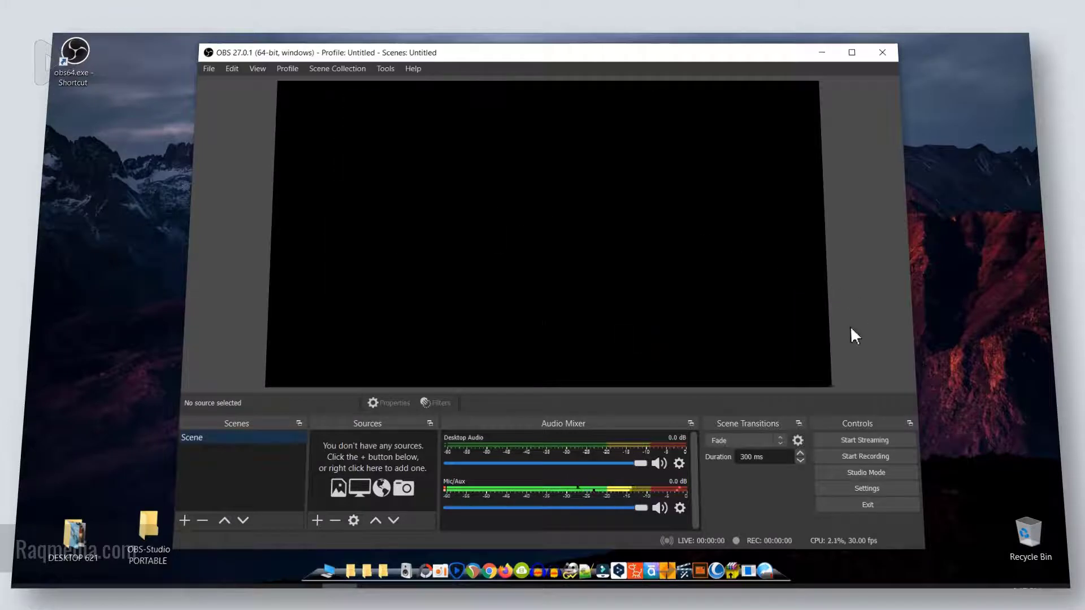
{"action": "left_click_drag", "start_coordinate": [549, 57], "coordinate": [545, 54]}
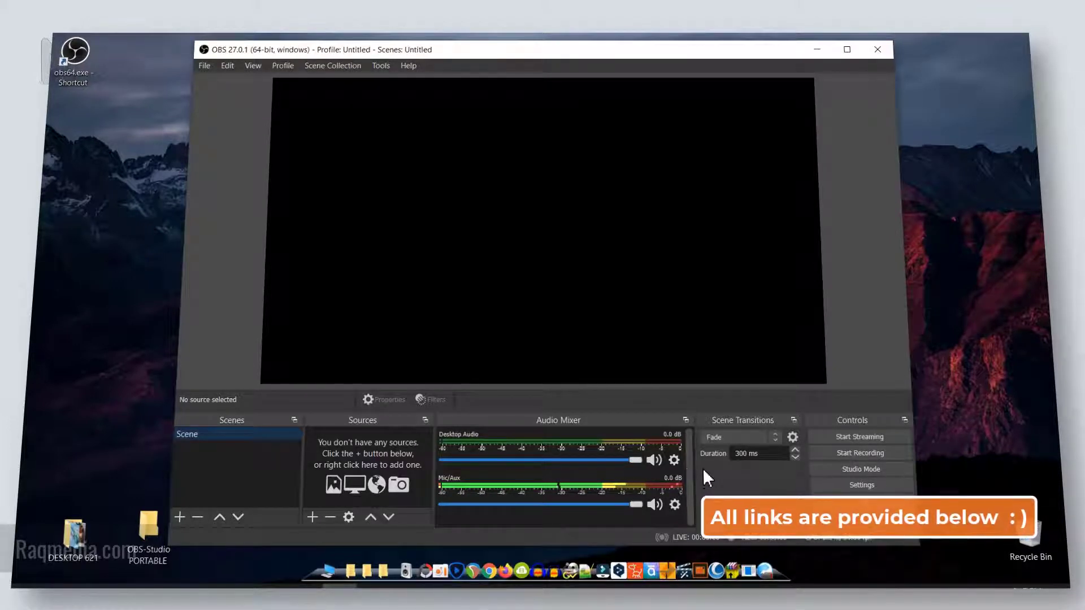
{"action": "left_click_drag", "start_coordinate": [234, 54], "coordinate": [241, 56]}
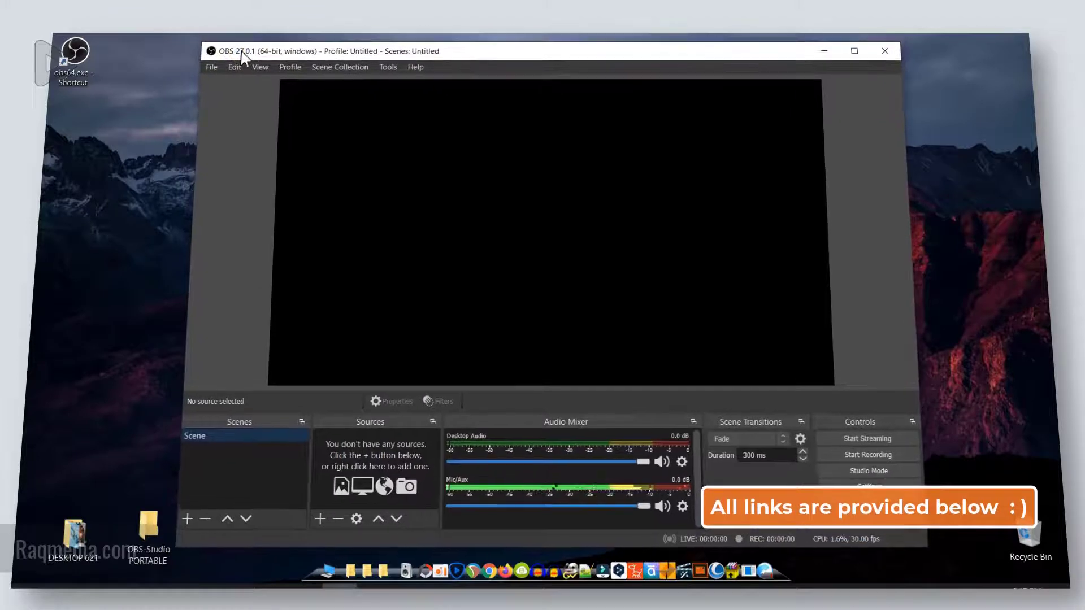
{"action": "left_click", "coordinate": [211, 67]}
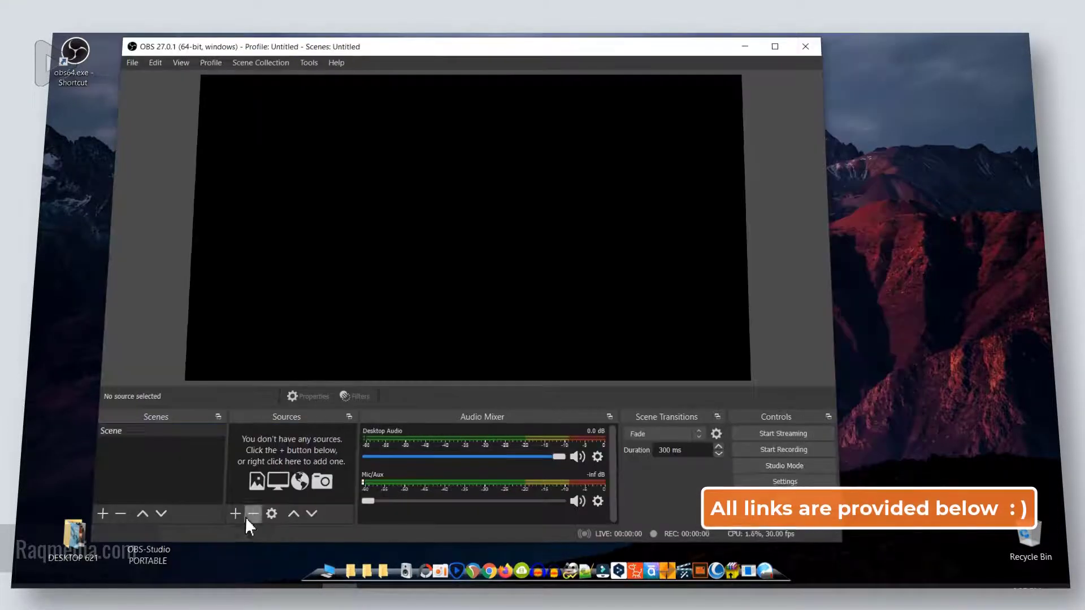
{"action": "left_click", "coordinate": [235, 515]}
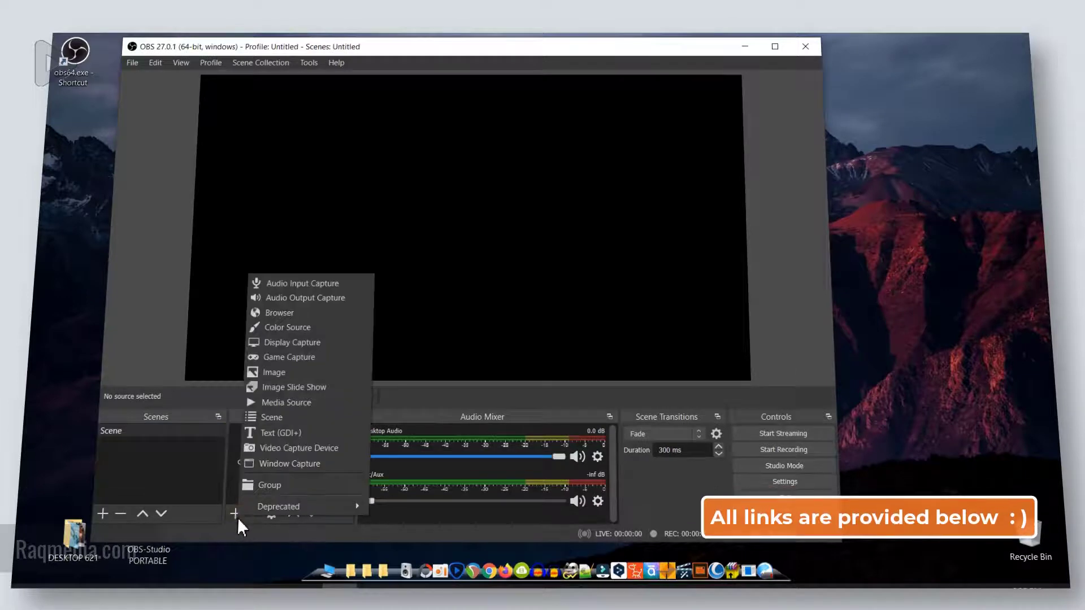
{"action": "left_click", "coordinate": [233, 516]}
{"action": "left_click", "coordinate": [234, 516]}
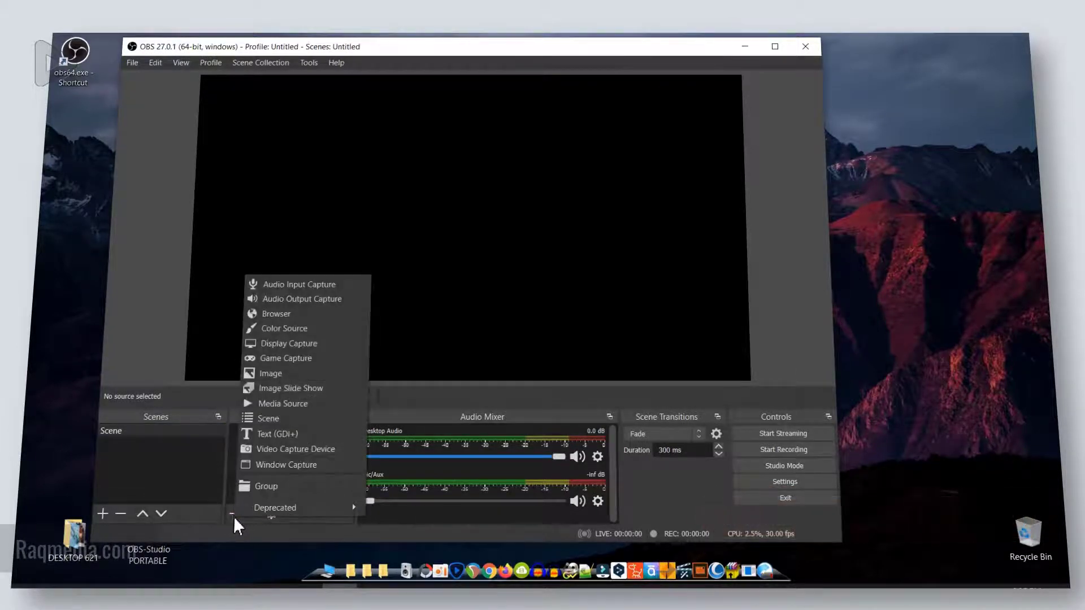
{"action": "left_click", "coordinate": [297, 466]}
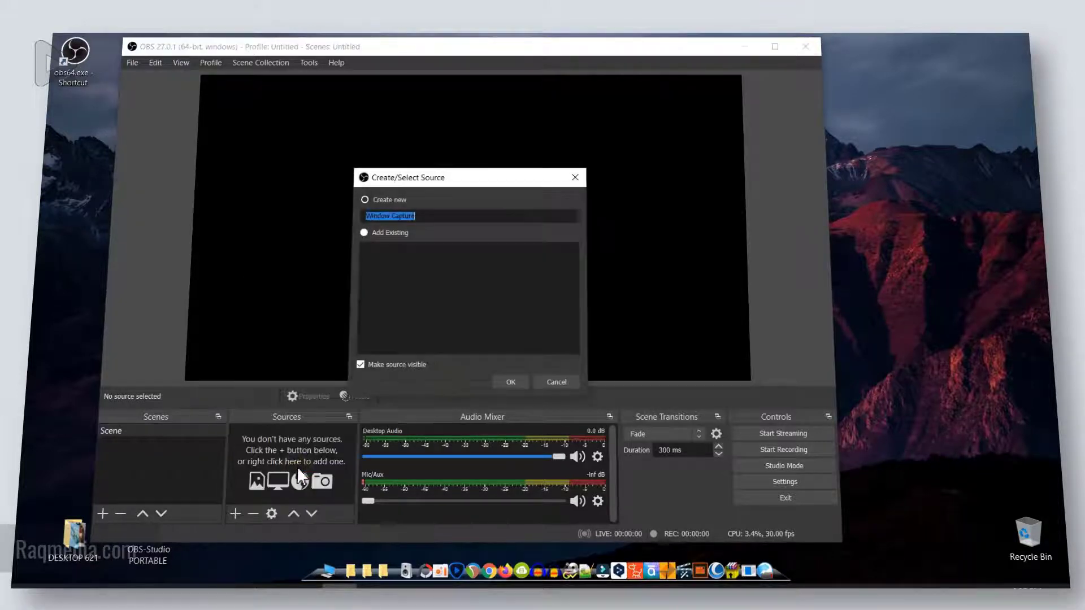
{"action": "left_click_drag", "start_coordinate": [488, 183], "coordinate": [583, 150]}
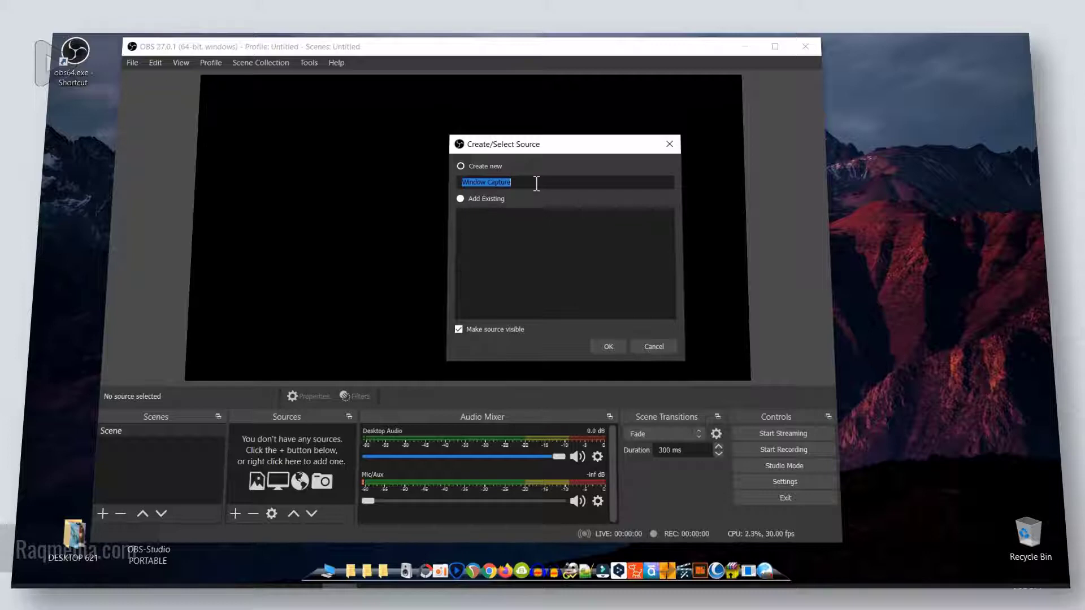
Add a Display Capture source named "Desktop" that captures Display 1, the primary monitor.
{"action": "type", "text": "Desktop"}
{"action": "left_click", "coordinate": [512, 382]}
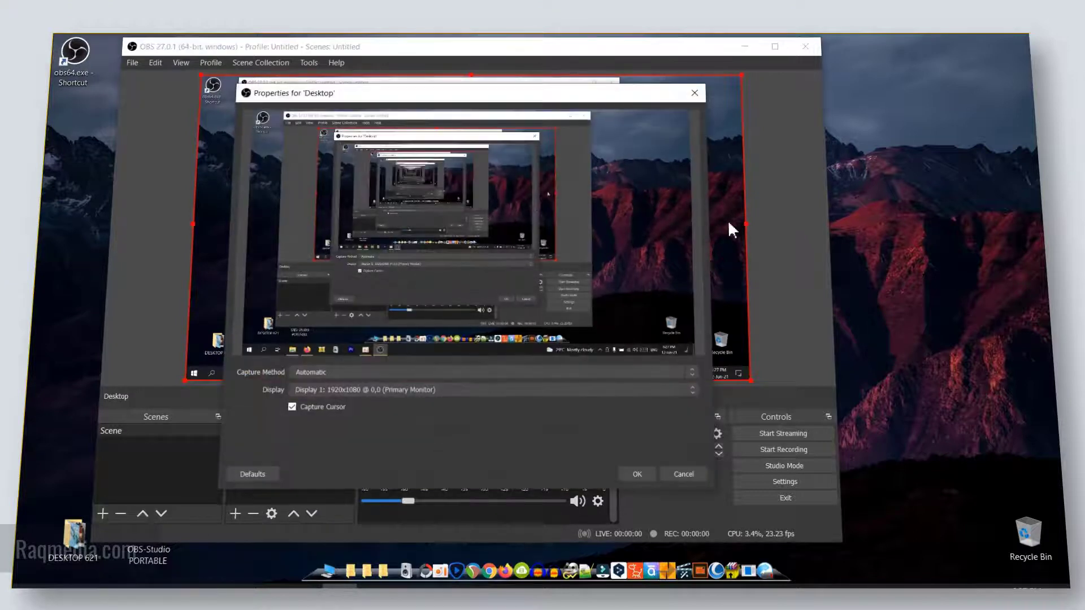
{"action": "left_click_drag", "start_coordinate": [558, 85], "coordinate": [586, 86]}
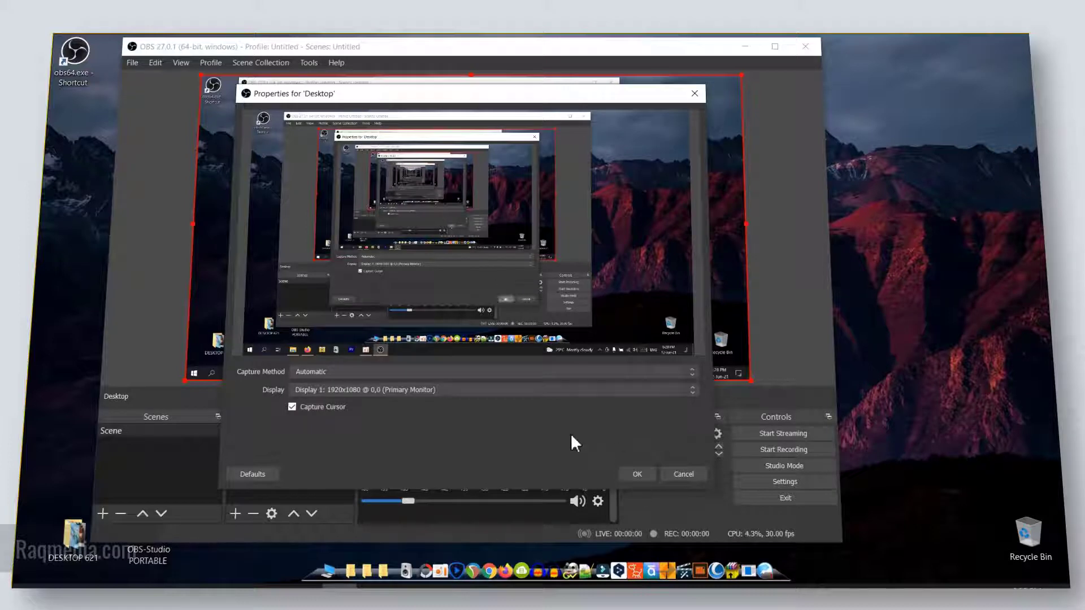
{"action": "left_click", "coordinate": [408, 391]}
{"action": "left_click", "coordinate": [409, 402]}
{"action": "left_click", "coordinate": [301, 409]}
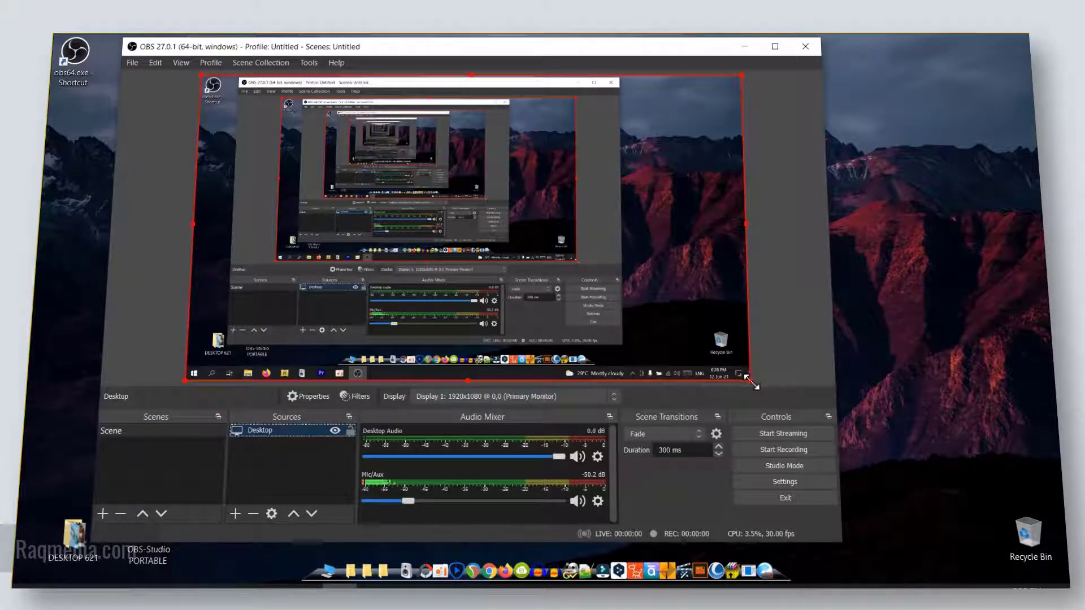
Hide the Desktop source in the scene and show it again.
{"action": "mouse_move", "coordinate": [751, 382]}
{"action": "left_mouse_down"}
{"action": "mouse_move", "coordinate": [739, 374]}
{"action": "mouse_move", "coordinate": [751, 381]}
{"action": "left_mouse_up"}
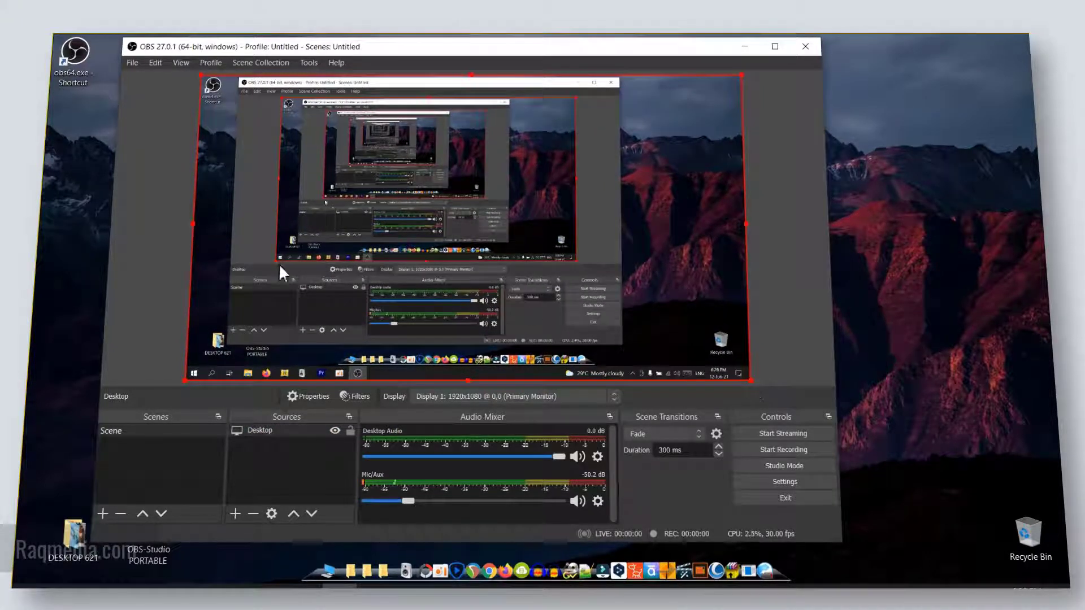
{"action": "left_click", "coordinate": [334, 431]}
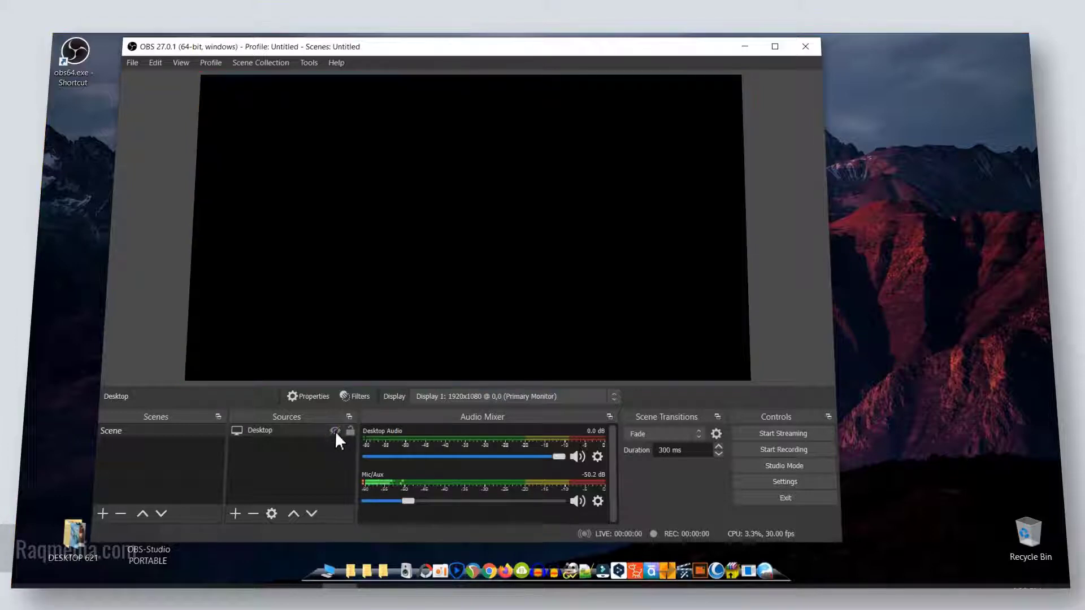
{"action": "left_click", "coordinate": [334, 431]}
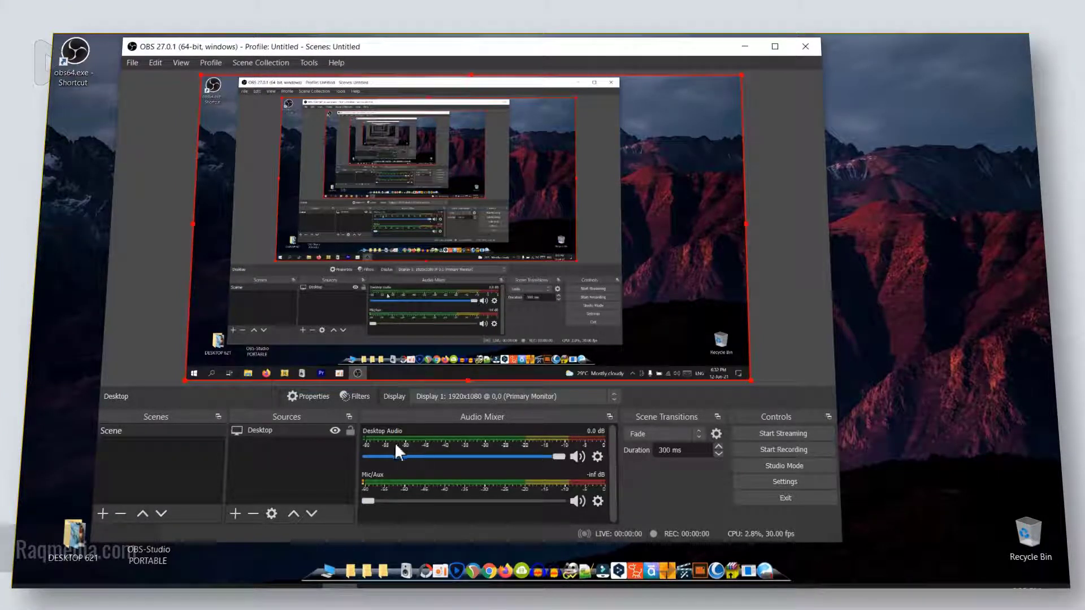
Examine the available playback devices in the Desktop Audio properties, keep Default and close the dialog without changes.
{"action": "left_click", "coordinate": [598, 456]}
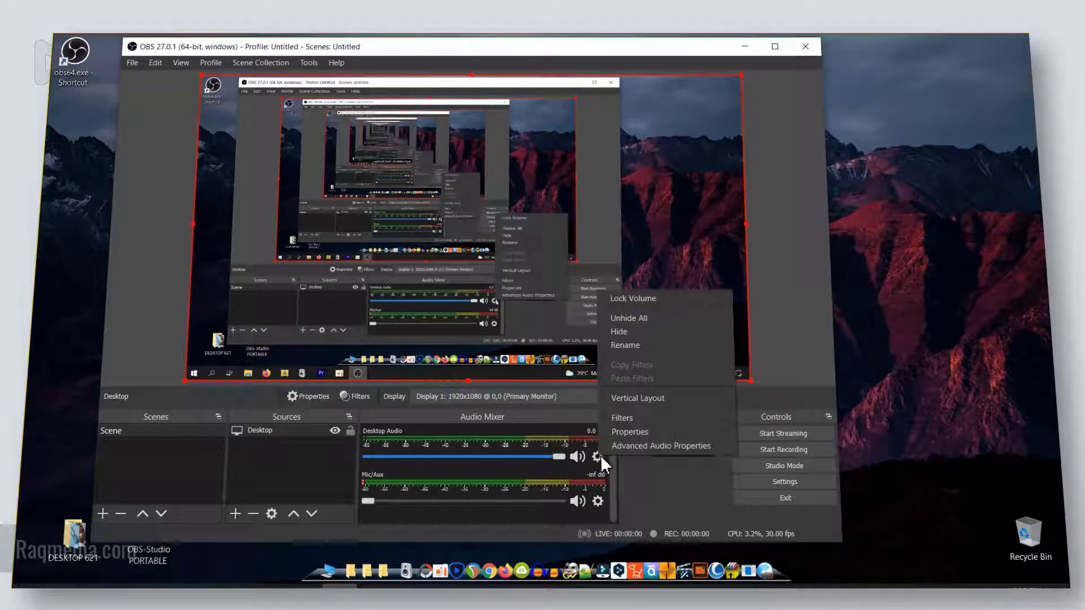
{"action": "left_click", "coordinate": [657, 432]}
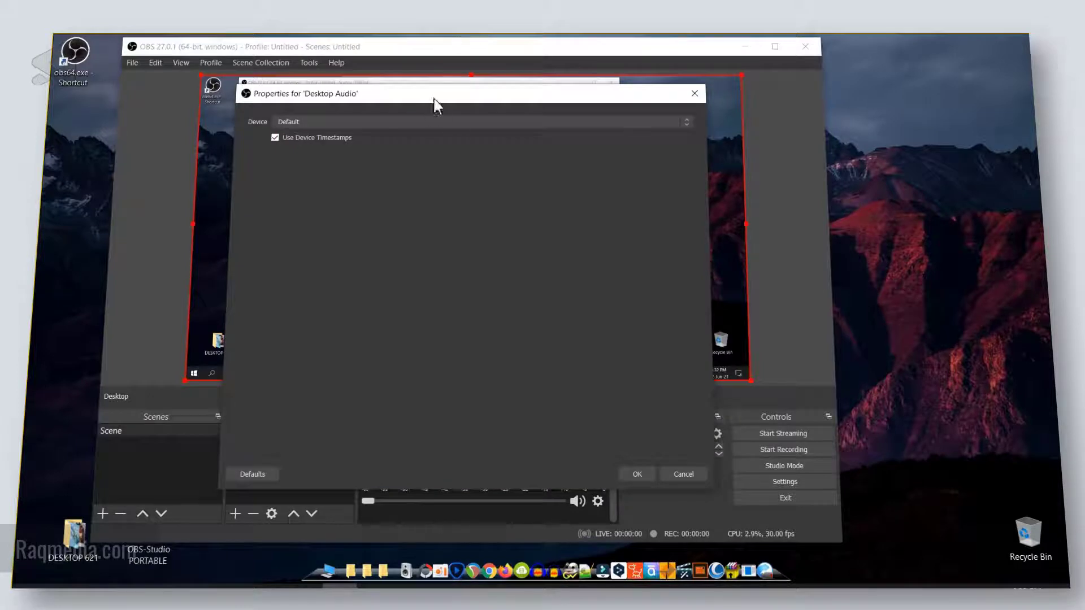
{"action": "left_click", "coordinate": [449, 121]}
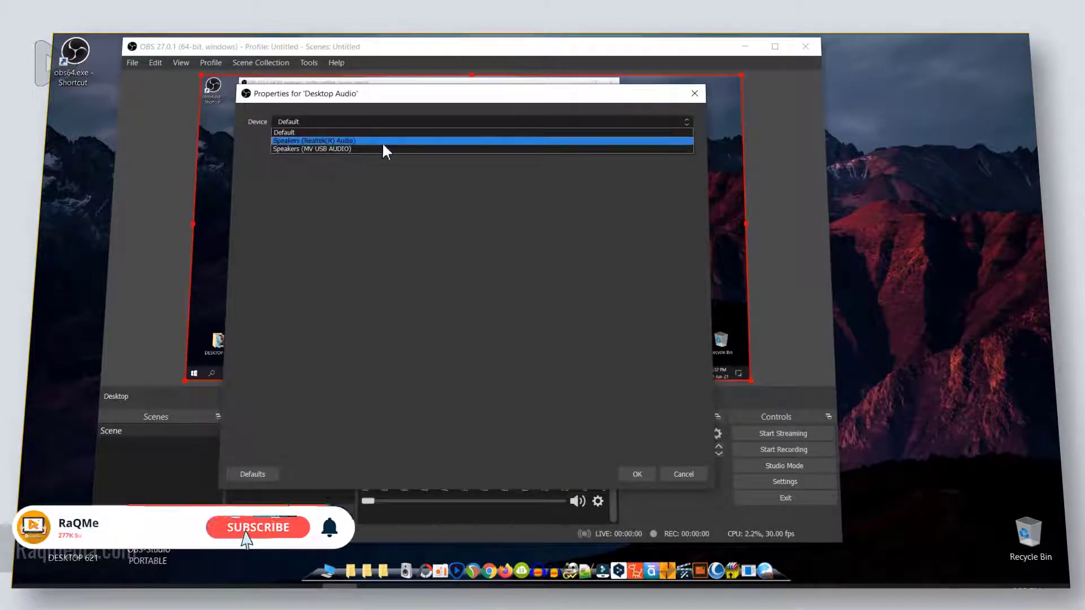
{"action": "left_click", "coordinate": [402, 132]}
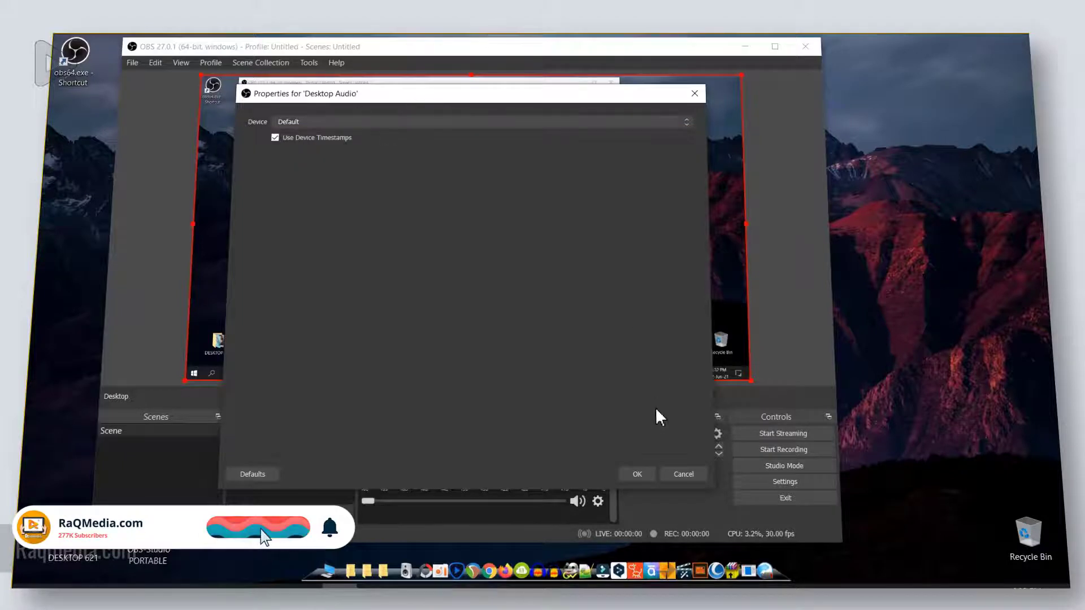
{"action": "left_click", "coordinate": [692, 476]}
Set the Desktop Audio and Mic/Aux volumes to their maximum of 0.0 dB.
{"action": "left_click_drag", "start_coordinate": [556, 457], "coordinate": [583, 457]}
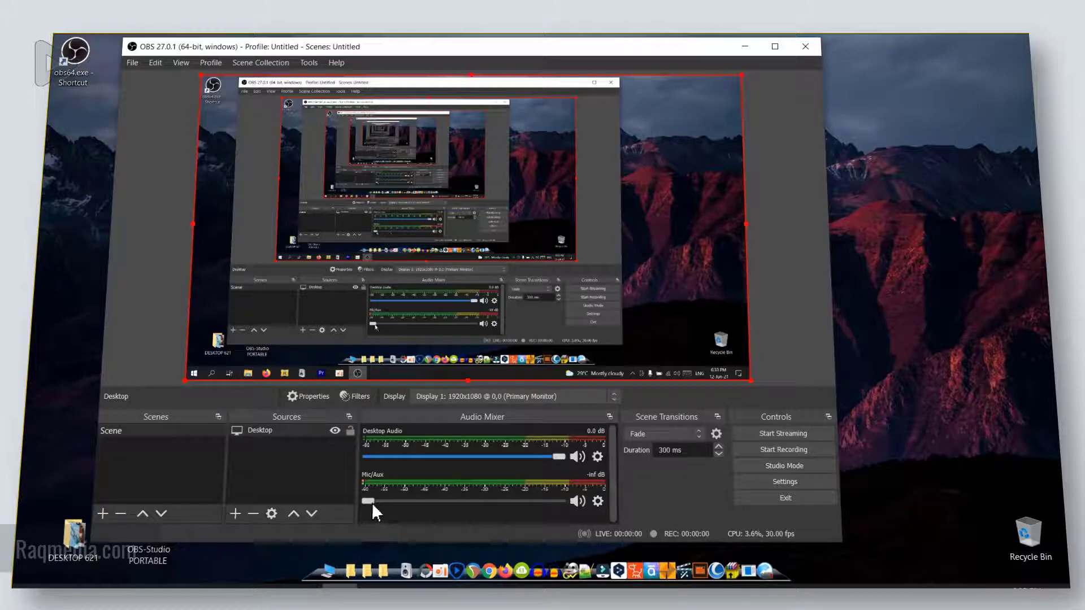
{"action": "left_click_drag", "start_coordinate": [372, 503], "coordinate": [570, 503]}
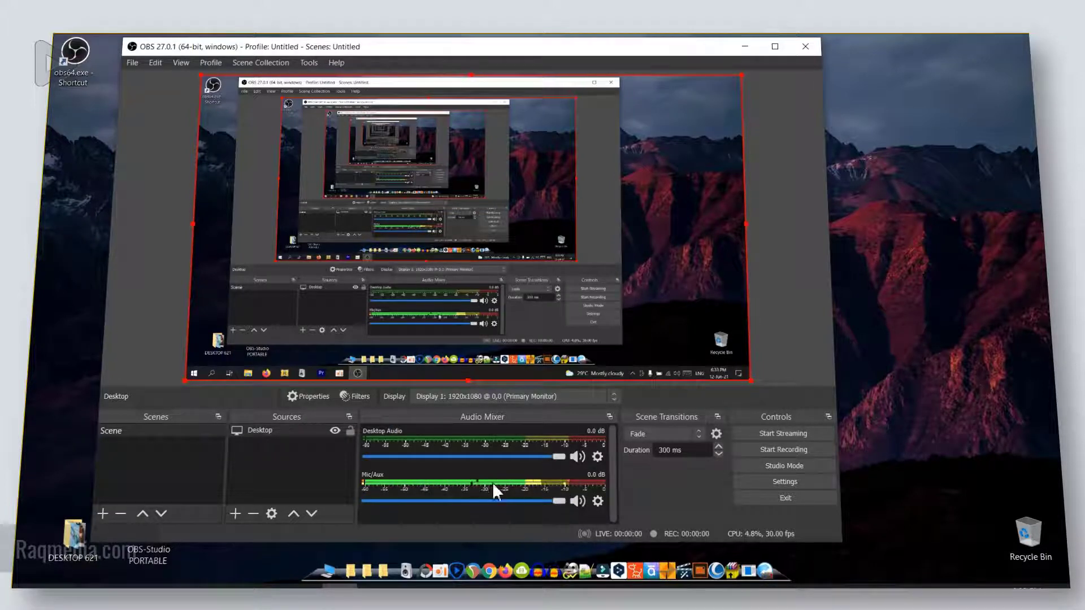
Examine the available microphone devices in the Mic/Aux properties, keep Default and close the dialog without changes.
{"action": "left_click", "coordinate": [598, 502]}
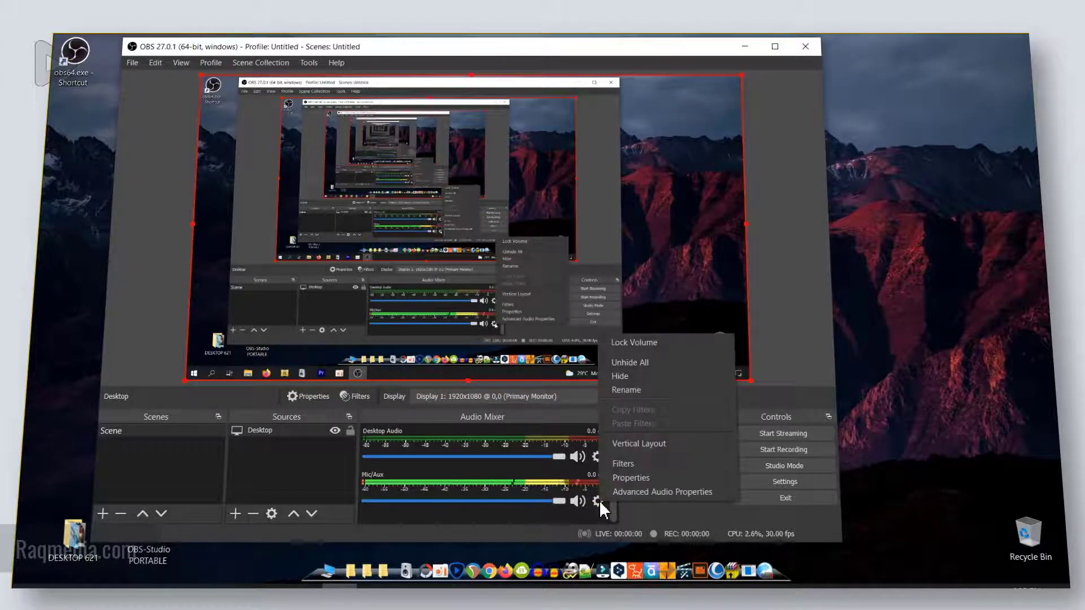
{"action": "left_click", "coordinate": [656, 477]}
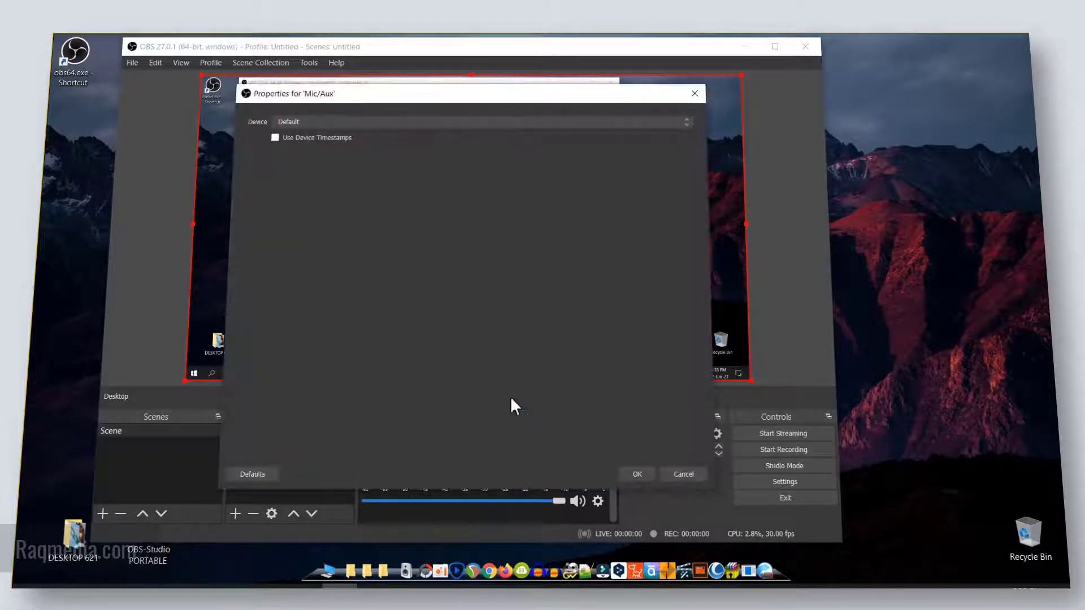
{"action": "left_click", "coordinate": [395, 121]}
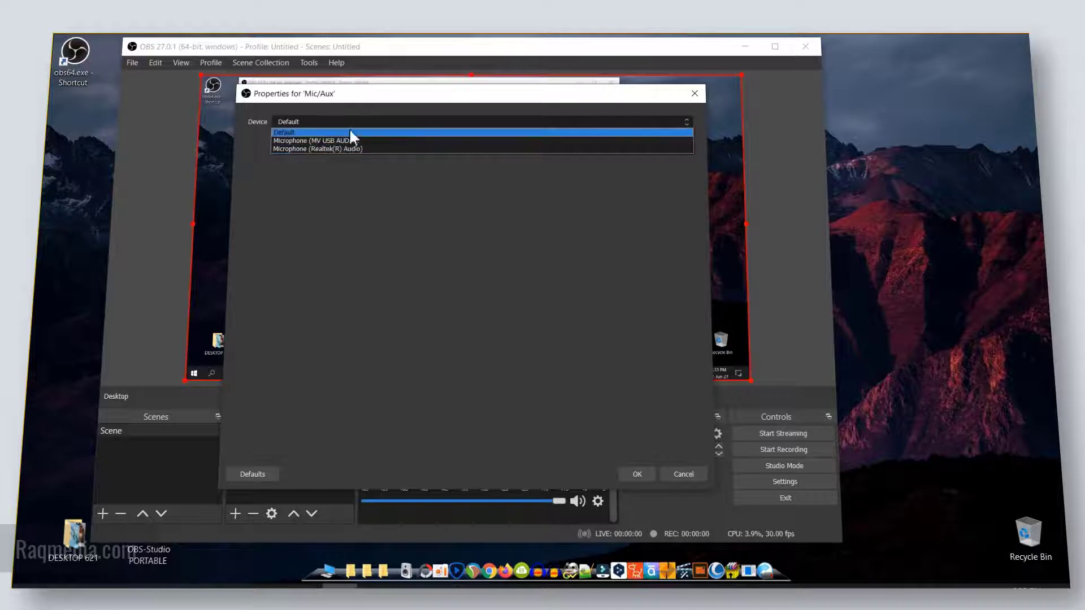
{"action": "left_click", "coordinate": [525, 207]}
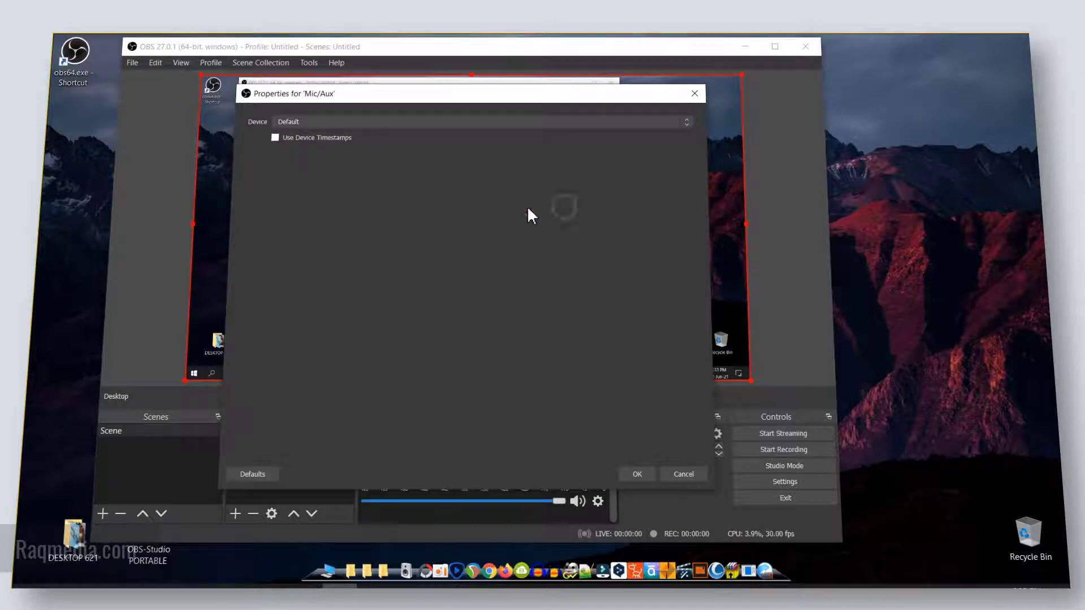
{"action": "left_click", "coordinate": [691, 474]}
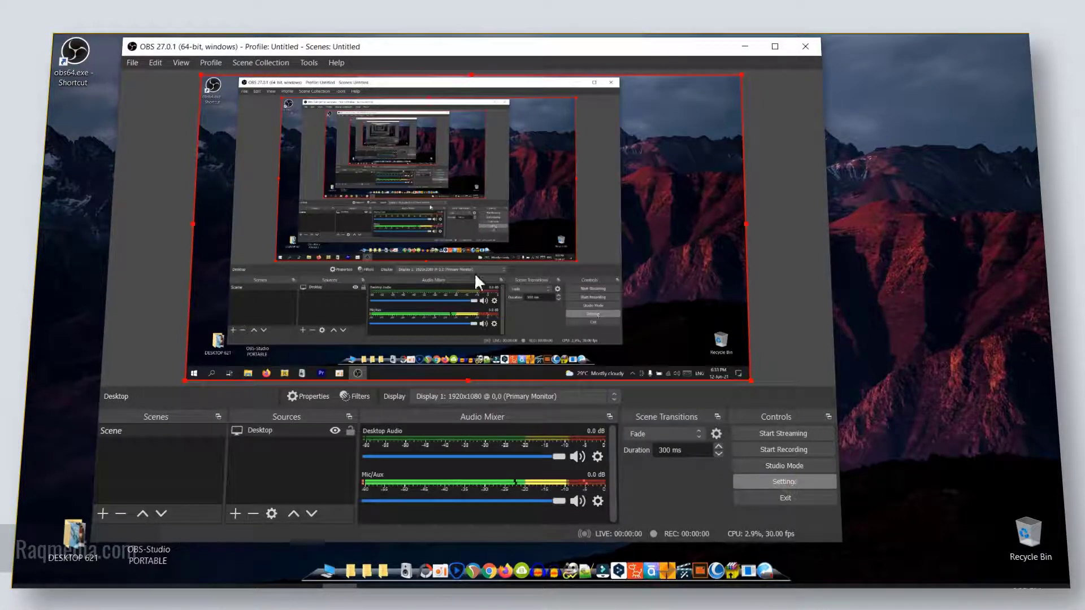
Open the Output settings, check the recording path and set the recording format to mp4.
{"action": "key", "text": "space"}
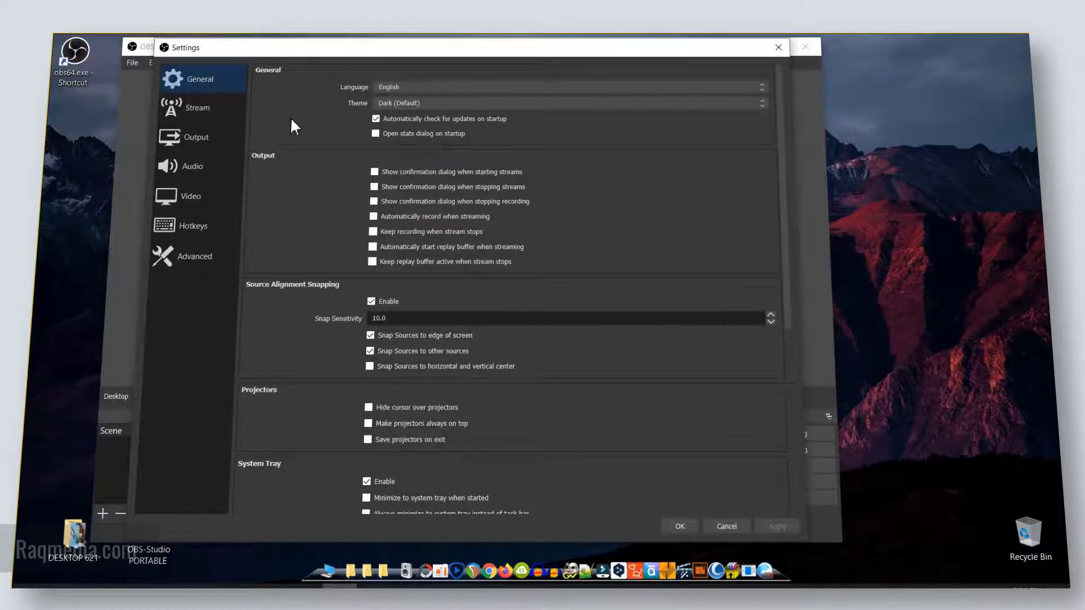
{"action": "left_click", "coordinate": [216, 135]}
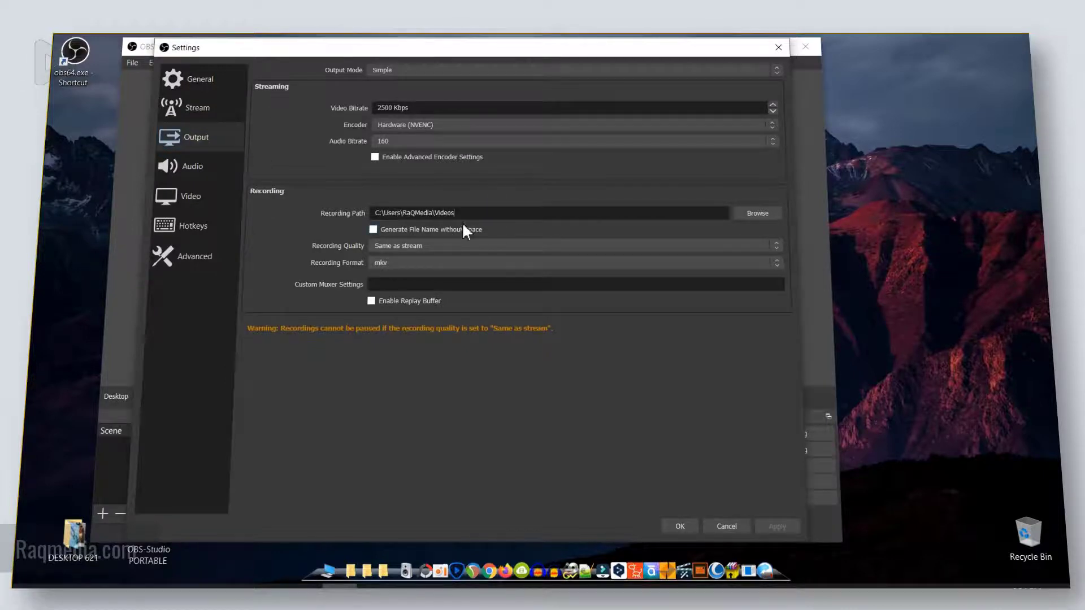
{"action": "left_click", "coordinate": [495, 213]}
{"action": "left_click", "coordinate": [409, 262]}
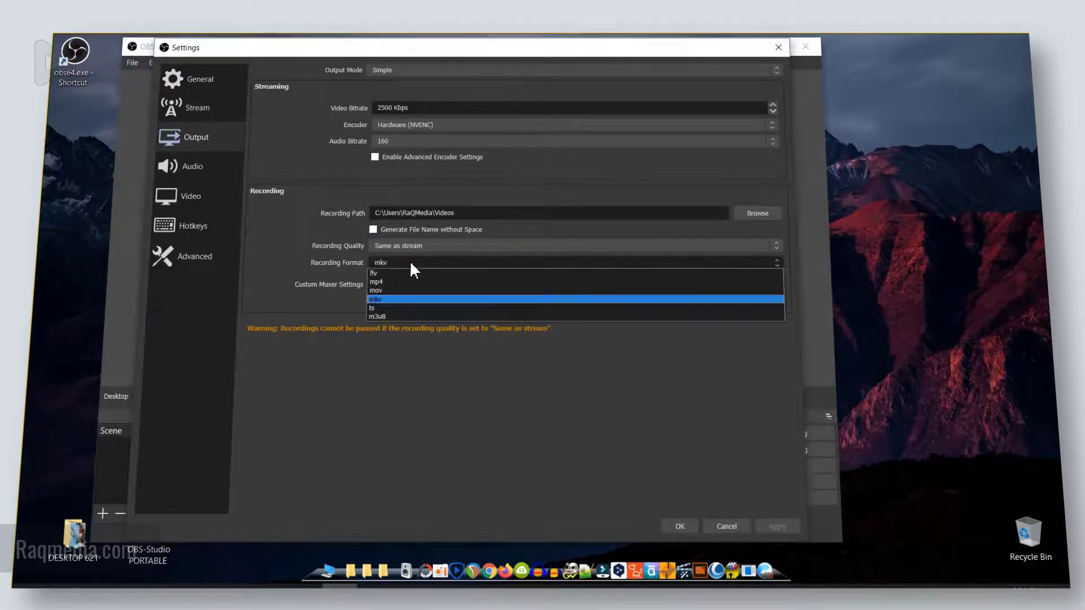
{"action": "left_click", "coordinate": [391, 281]}
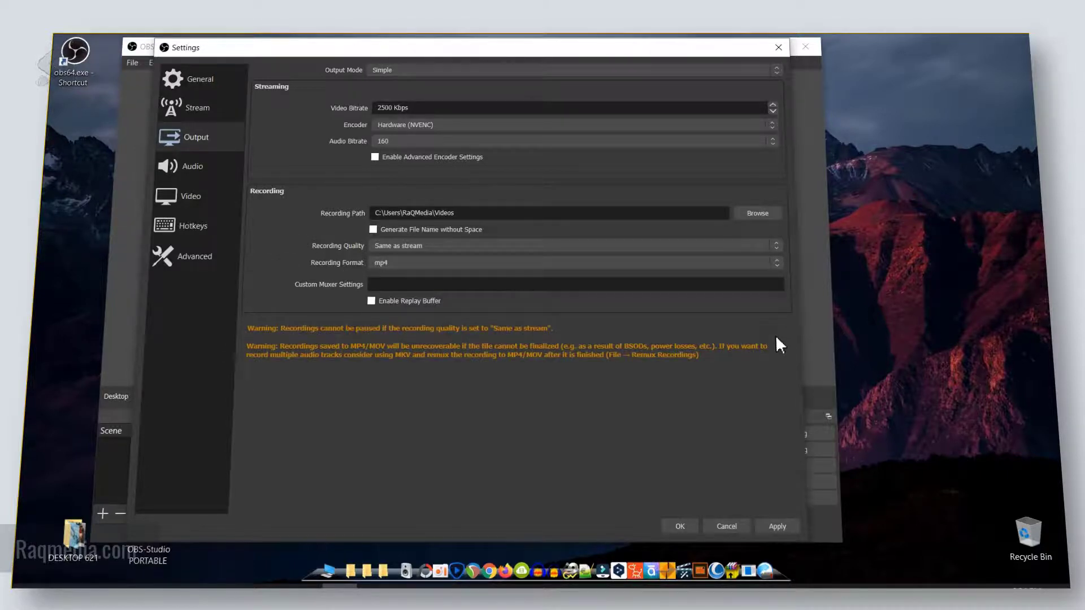
Check the Audio settings, return to the Output settings, and apply the changes and close the settings dialog.
{"action": "left_click", "coordinate": [215, 168]}
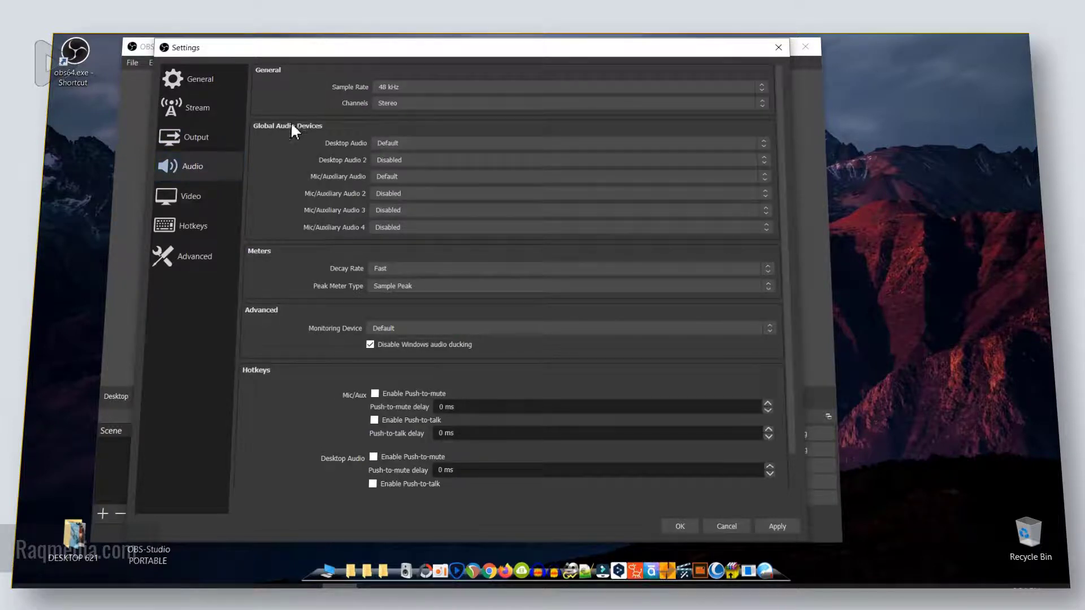
{"action": "left_click", "coordinate": [210, 139]}
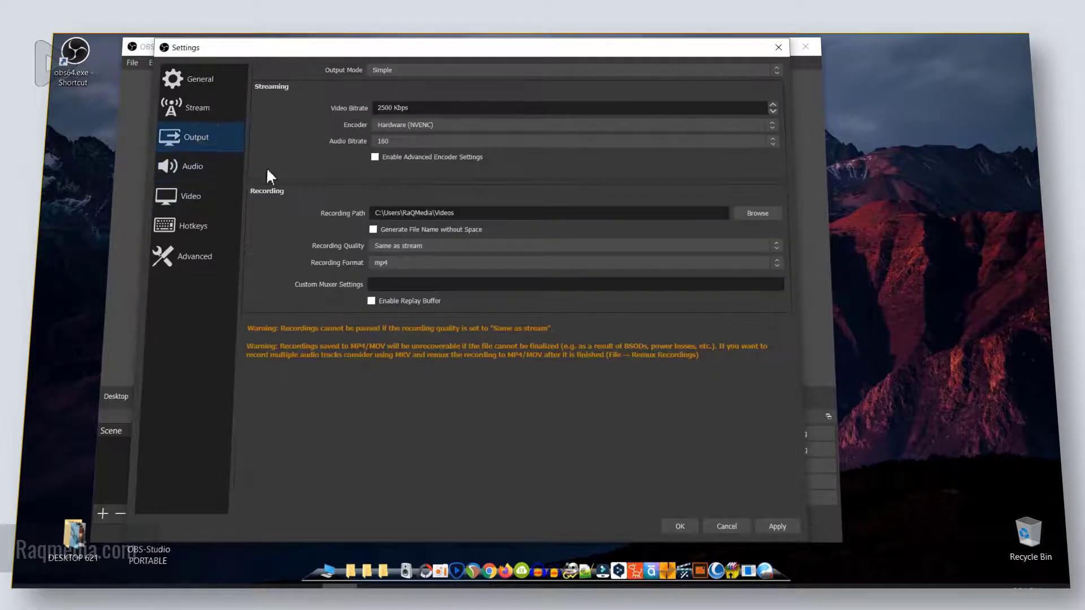
{"action": "left_click", "coordinate": [782, 527]}
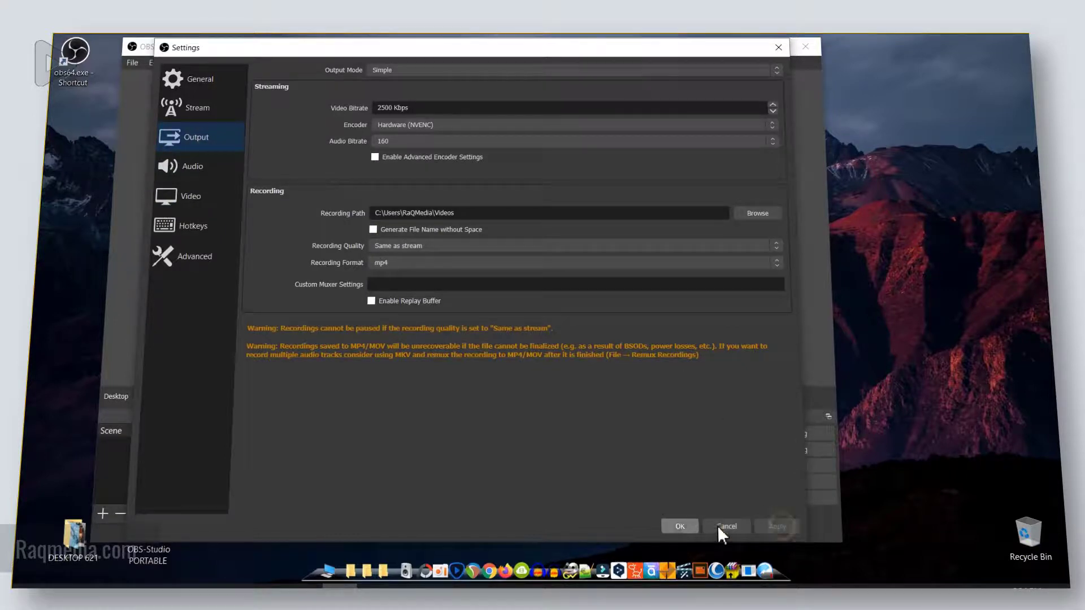
{"action": "left_click", "coordinate": [680, 527]}
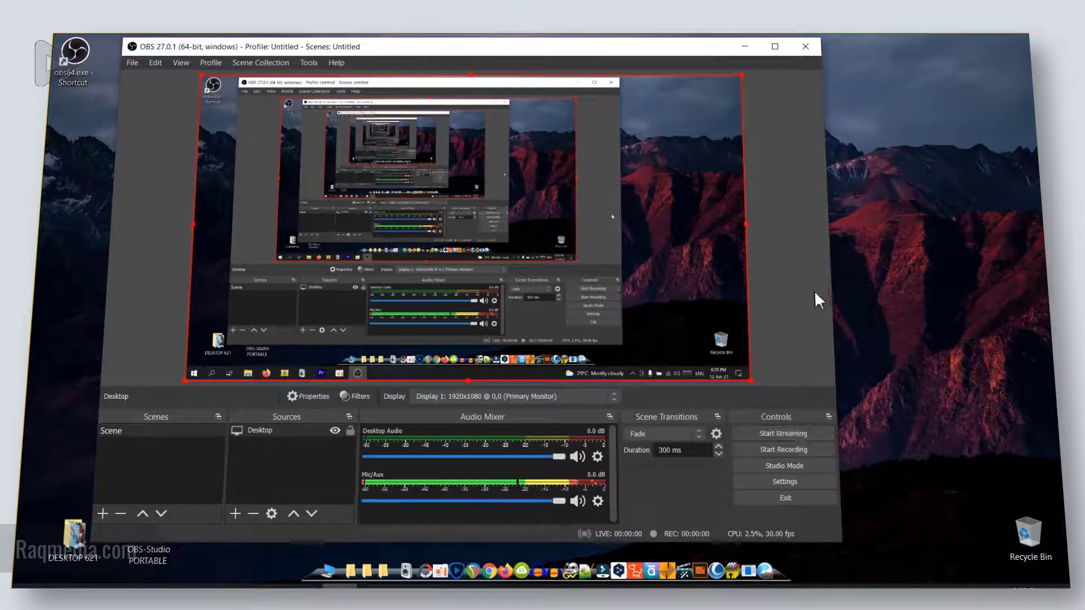
Record the desktop for about 10 seconds and stop the recording.
{"action": "left_click", "coordinate": [785, 448]}
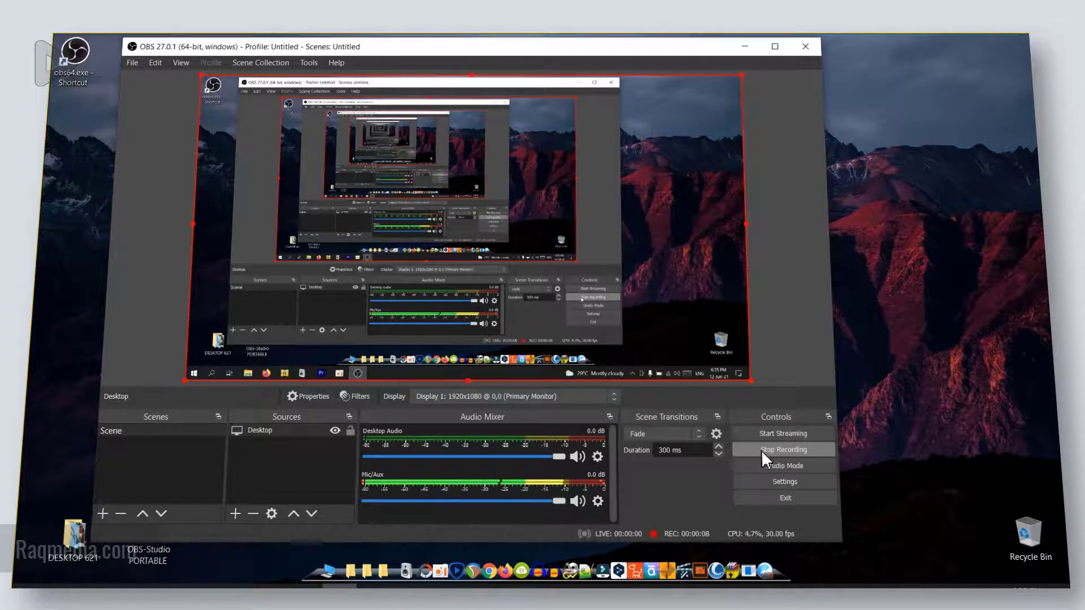
{"action": "left_click", "coordinate": [793, 450]}
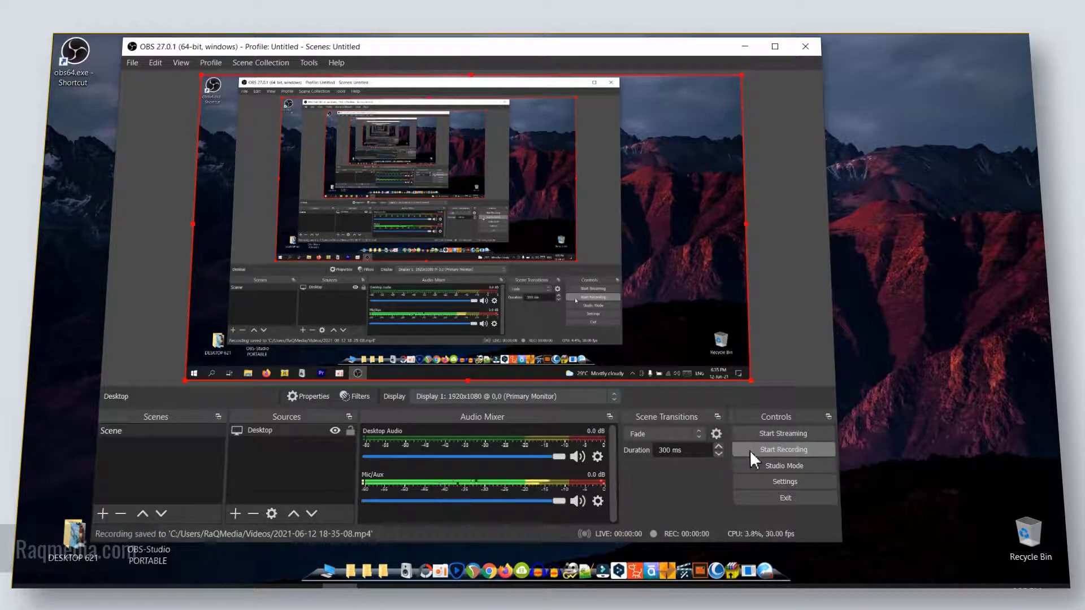
{"action": "left_click", "coordinate": [133, 590]}
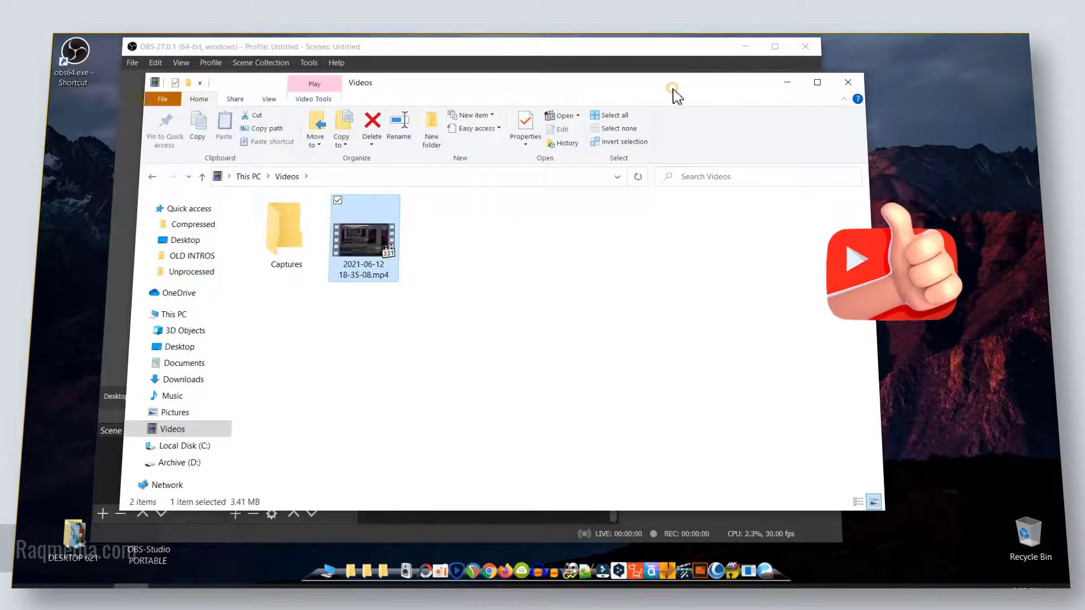
{"action": "left_click_drag", "start_coordinate": [669, 83], "coordinate": [707, 114]}
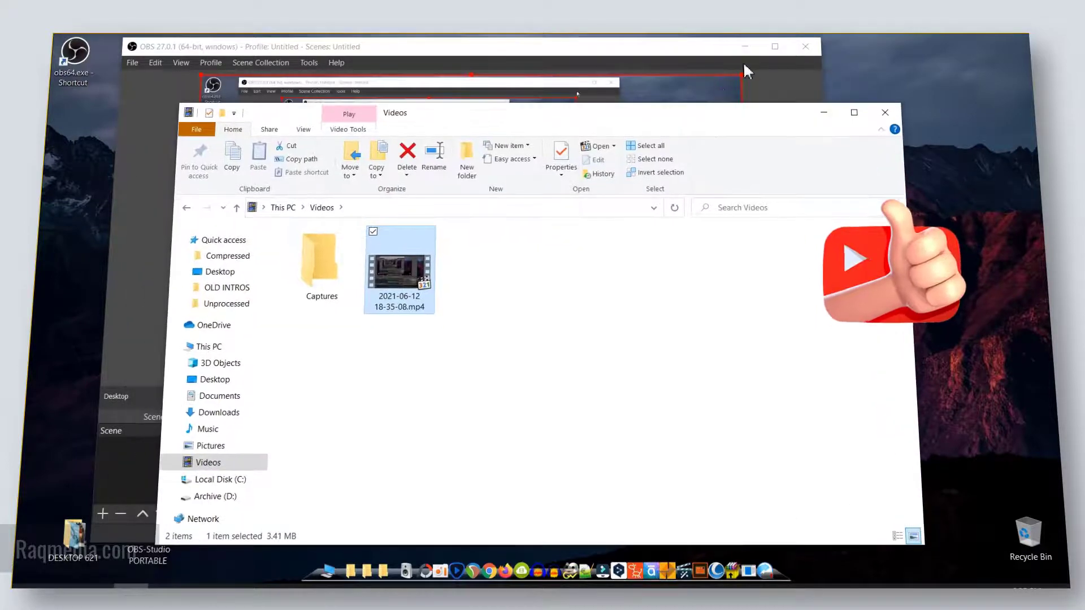
{"action": "left_click", "coordinate": [745, 46]}
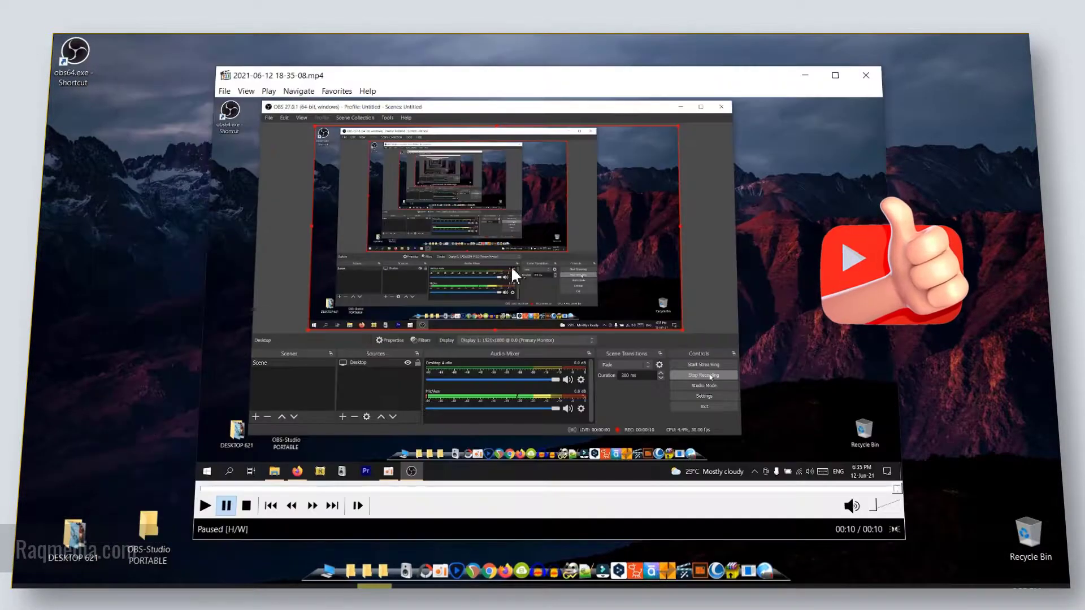